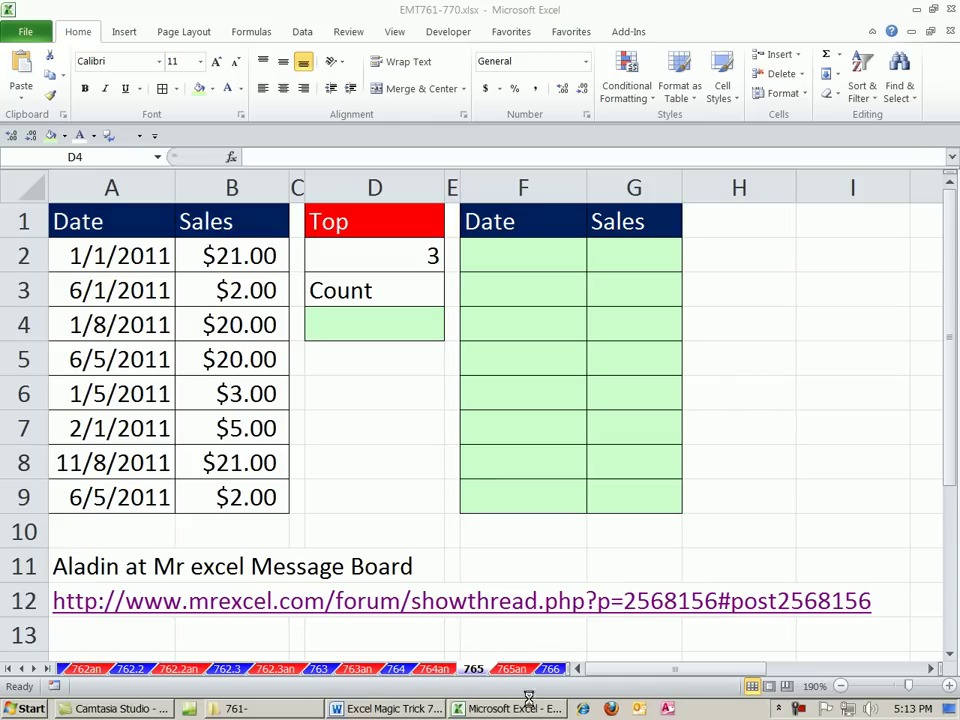
Review the dates, sales and Top value, noting tied $21.00 sales (B2, B8) and $20.00 sales (B4:B5).
{"action": "left_click", "coordinate": [406, 20]}
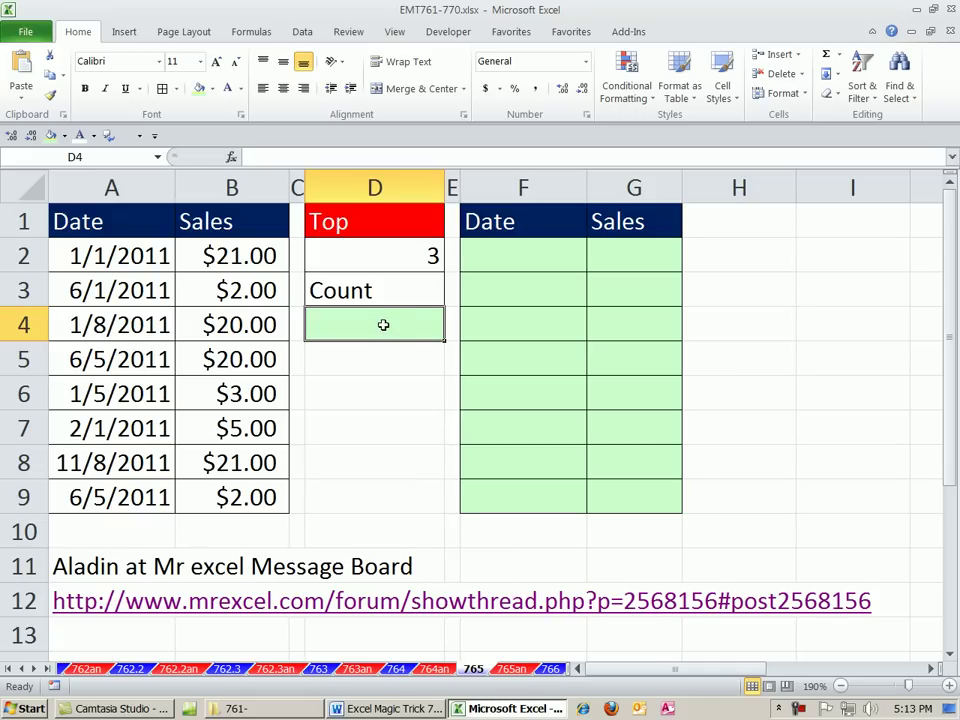
{"action": "left_click_drag", "start_coordinate": [110, 256], "coordinate": [163, 494]}
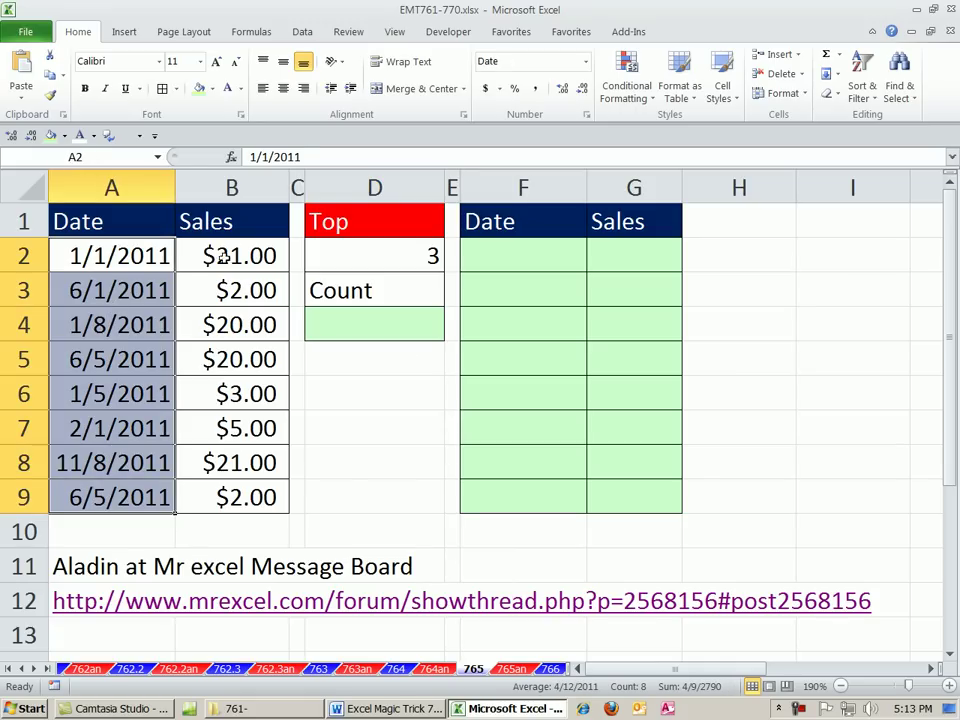
{"action": "left_click_drag", "start_coordinate": [214, 253], "coordinate": [225, 497]}
{"action": "left_click", "coordinate": [364, 246]}
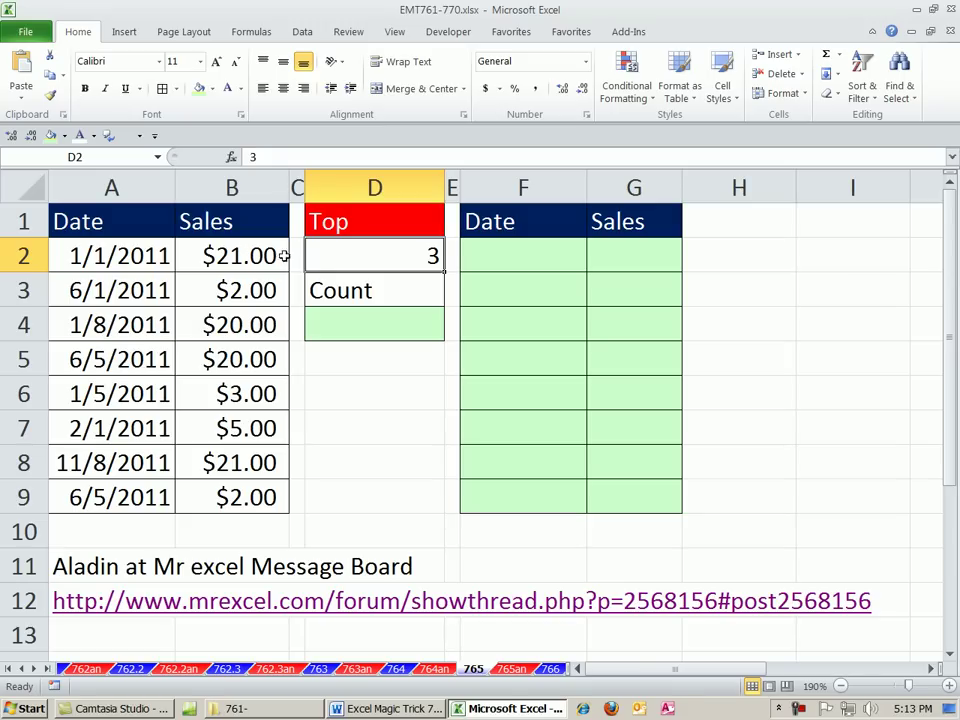
{"action": "left_click", "coordinate": [251, 256]}
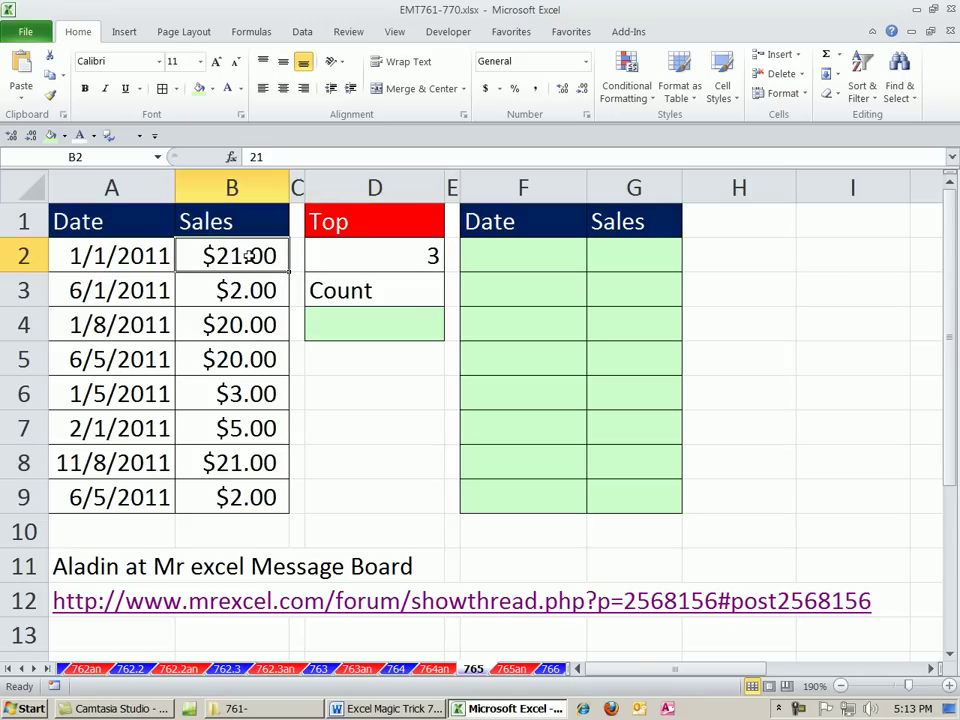
{"action": "left_click", "coordinate": [243, 462]}
{"action": "left_click_drag", "start_coordinate": [246, 326], "coordinate": [251, 364]}
{"action": "left_click", "coordinate": [247, 327]}
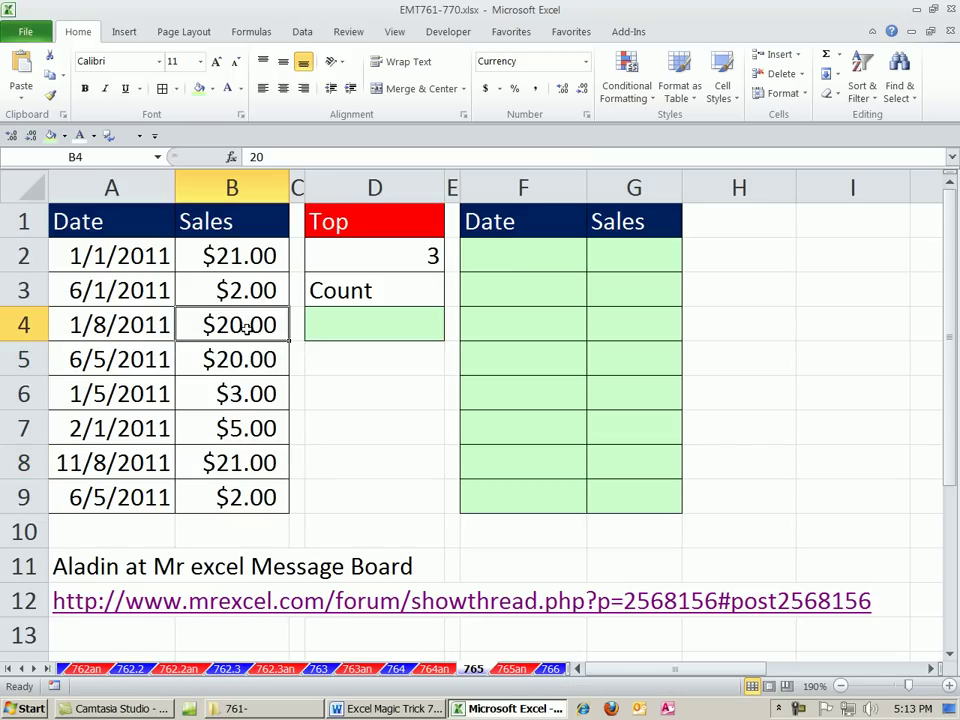
{"action": "left_click", "coordinate": [246, 360]}
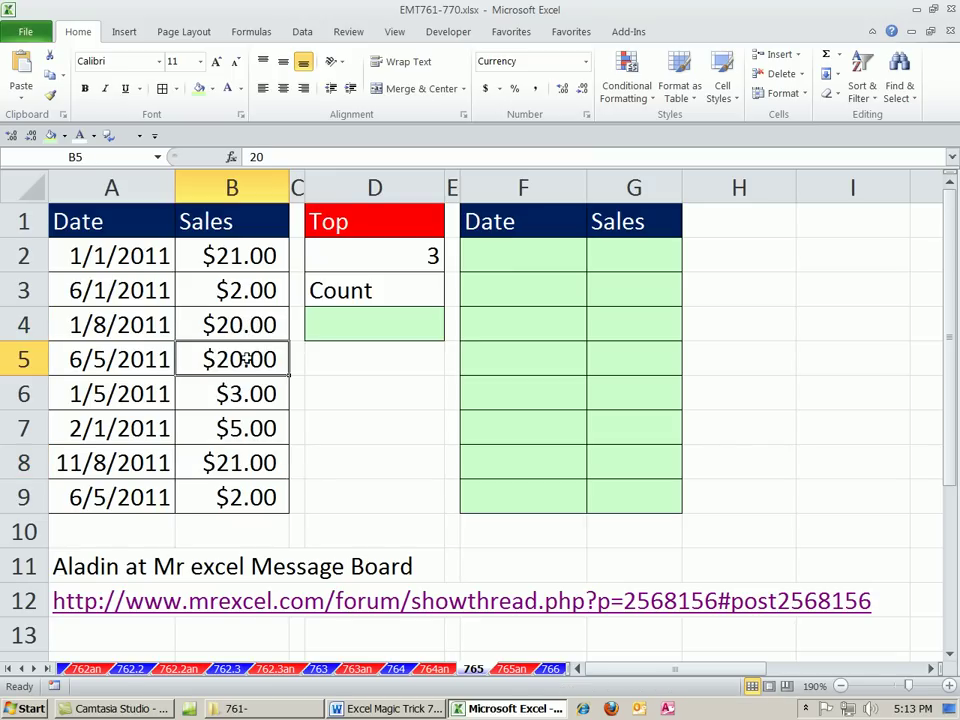
{"action": "left_click_drag", "start_coordinate": [240, 325], "coordinate": [238, 354]}
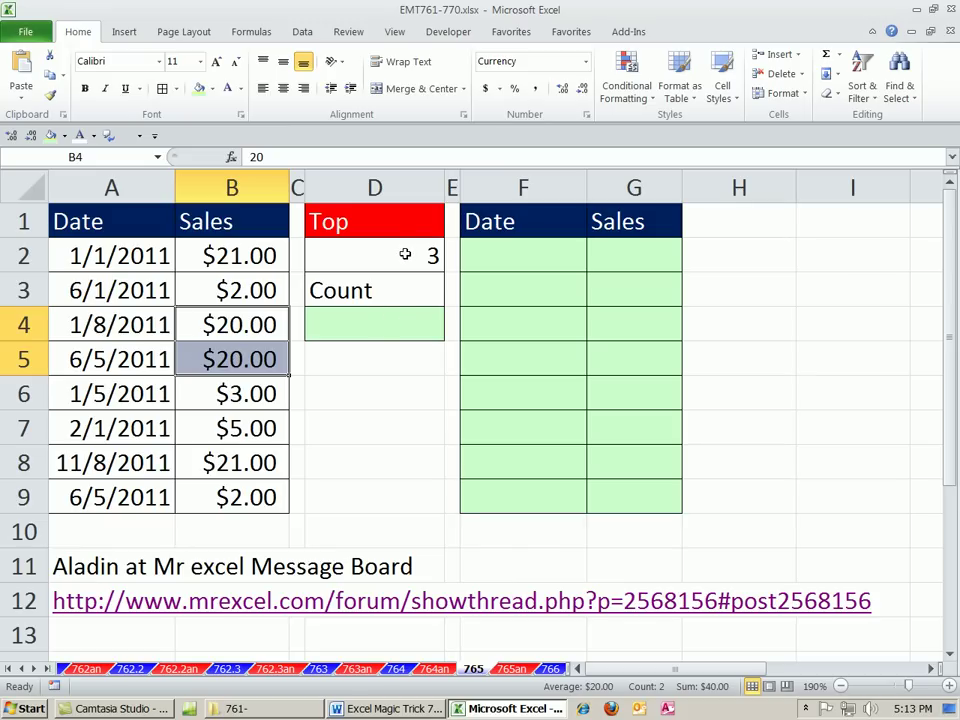
Make a first, misspelled =coutif attempt at the count formula in D4.
{"action": "left_click", "coordinate": [396, 316]}
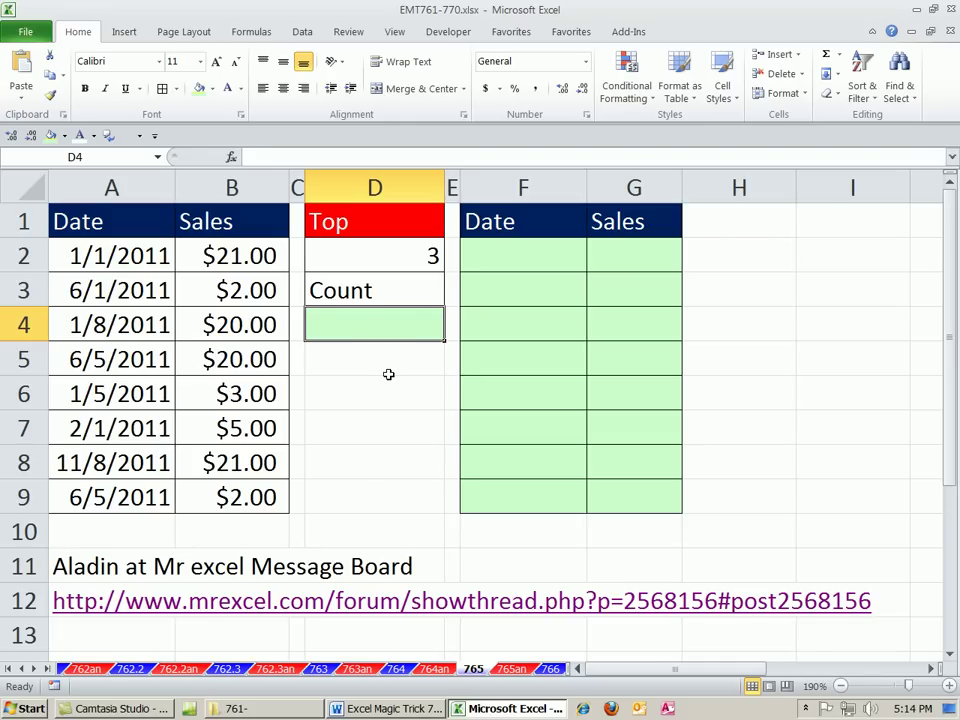
{"action": "type", "text": "=couti"}
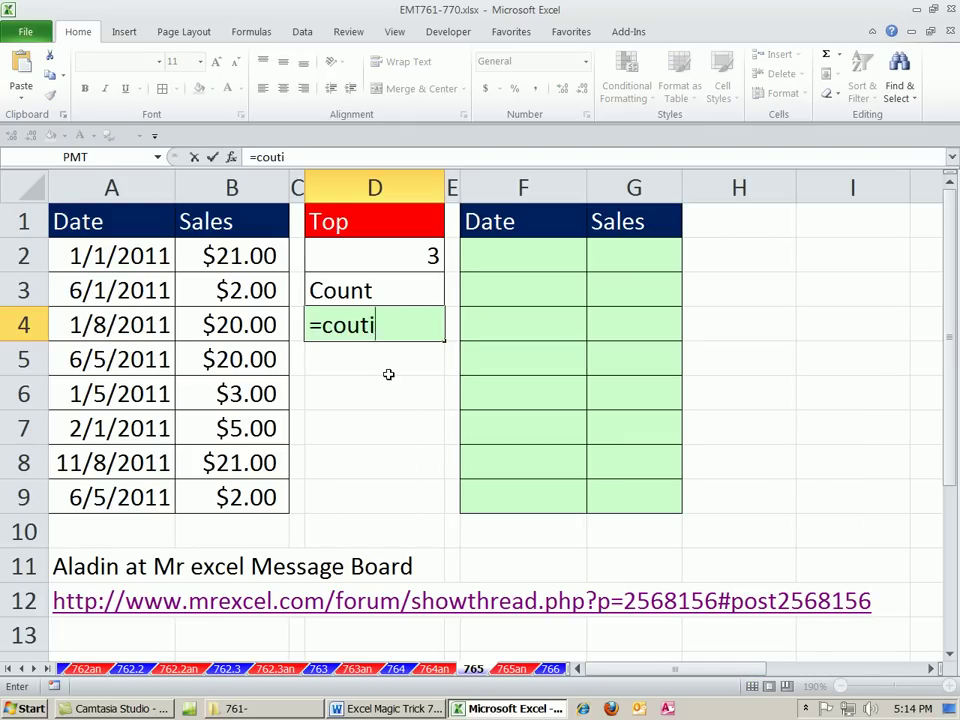
{"action": "type", "text": "f"}
{"action": "key", "text": "Tab"}
{"action": "left_click", "coordinate": [366, 318]}
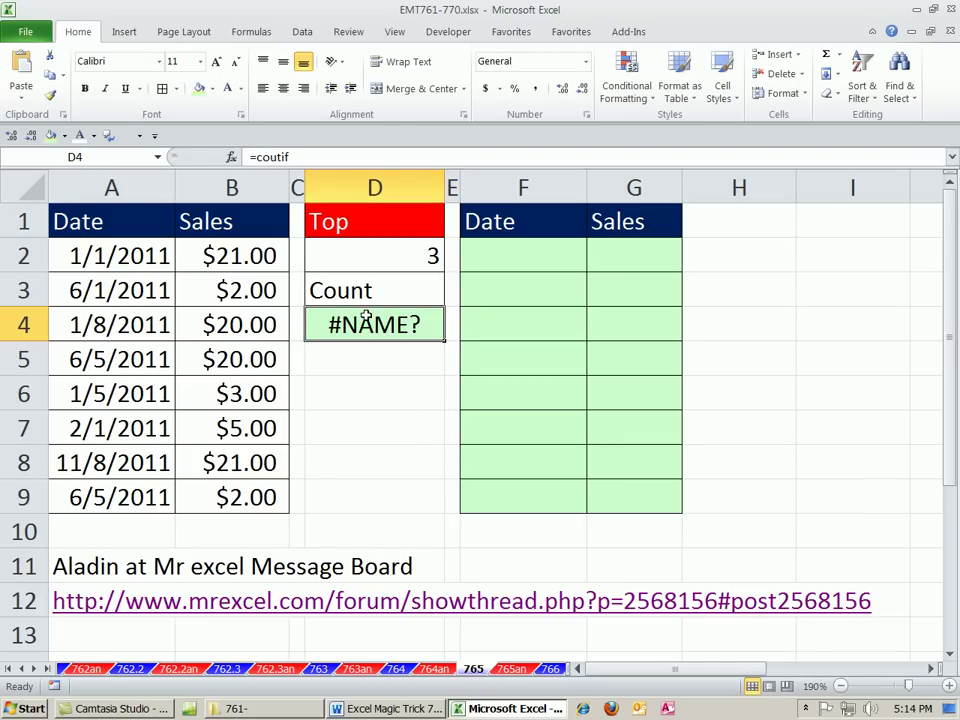
Enter =COUNTIF(B2:B9,">="&LARGE(B2:B9,D2)) in D4, returning 4.
{"action": "type", "text": "=counti"}
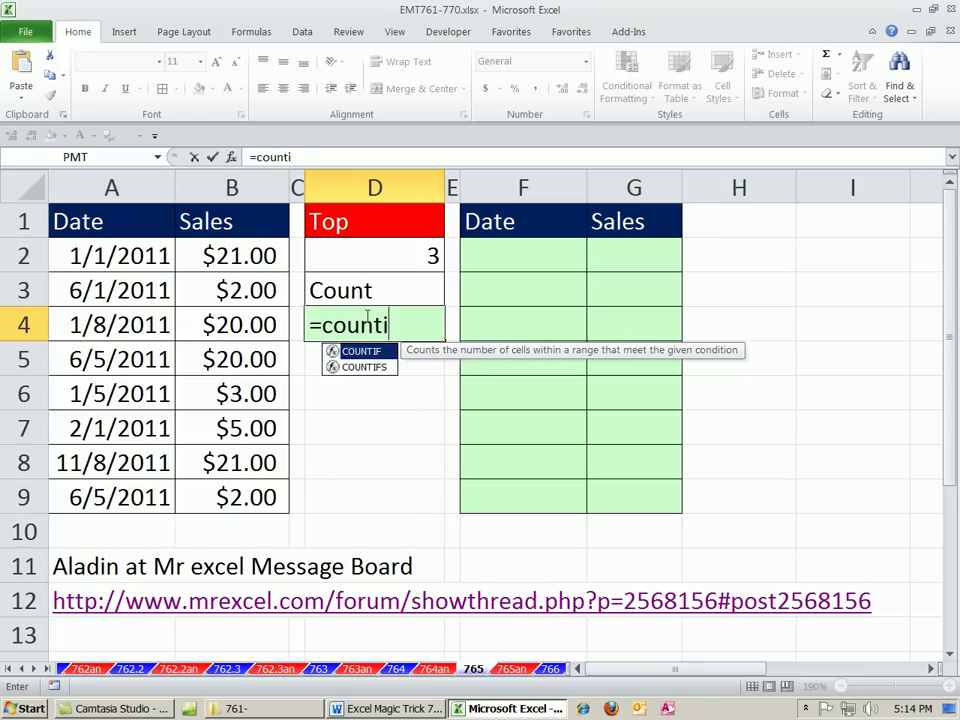
{"action": "key", "text": "Tab"}
{"action": "left_click_drag", "start_coordinate": [224, 250], "coordinate": [240, 497]}
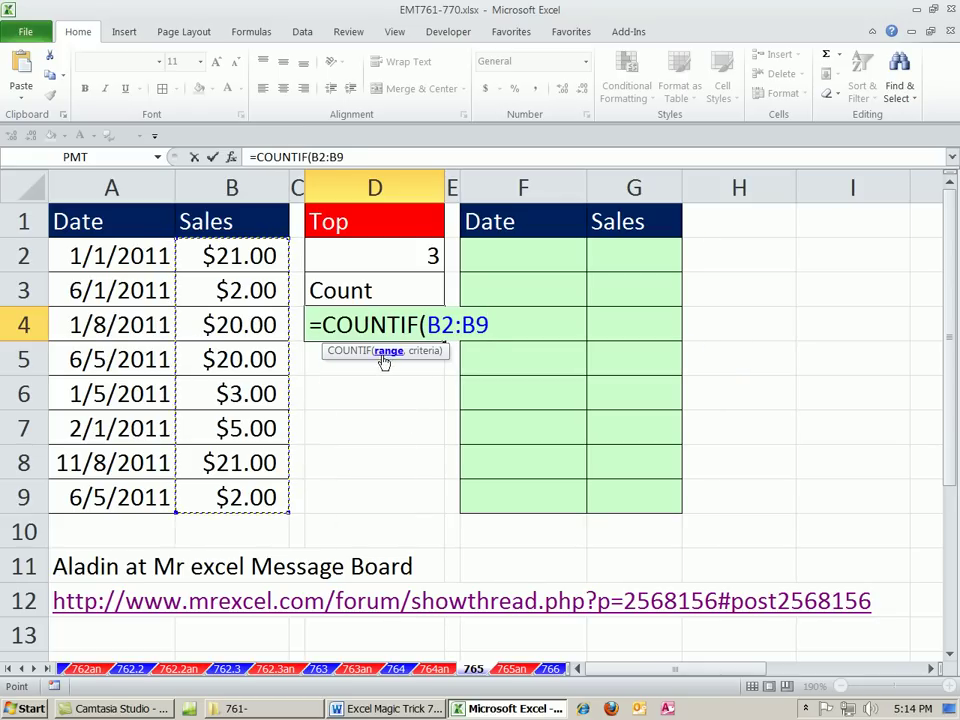
{"action": "type", "text": ","}
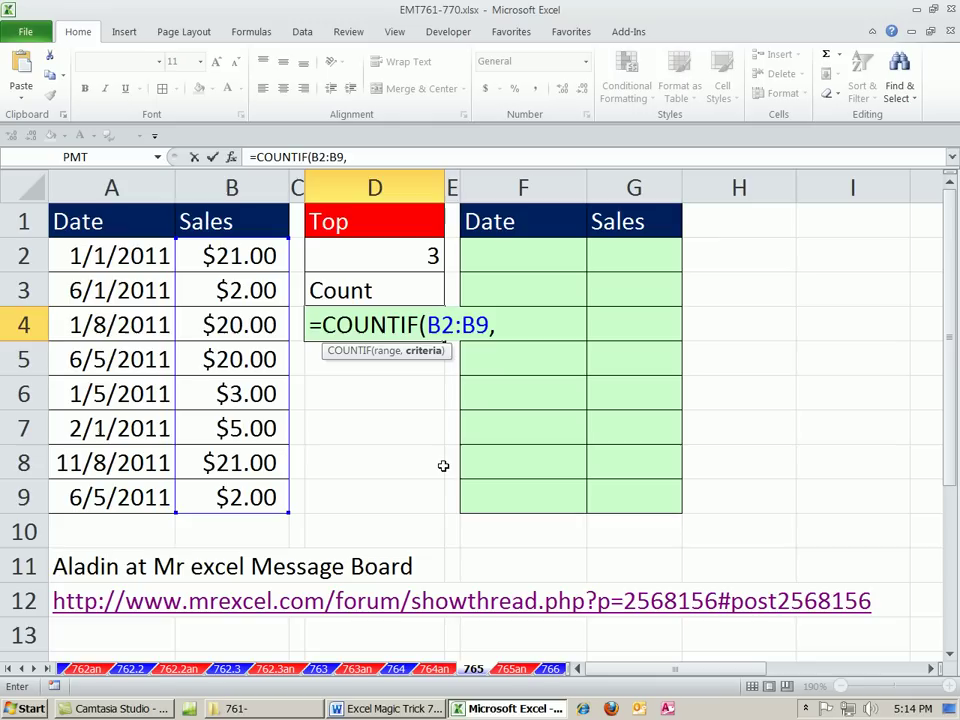
{"action": "type", "text": "\">=\"&"}
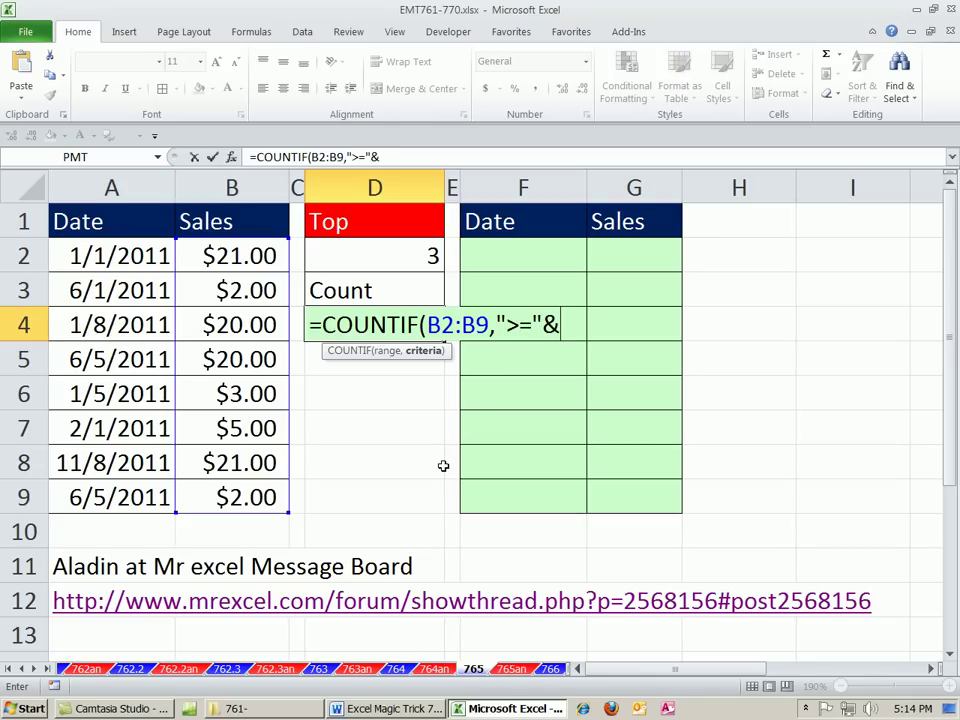
{"action": "type", "text": "large"}
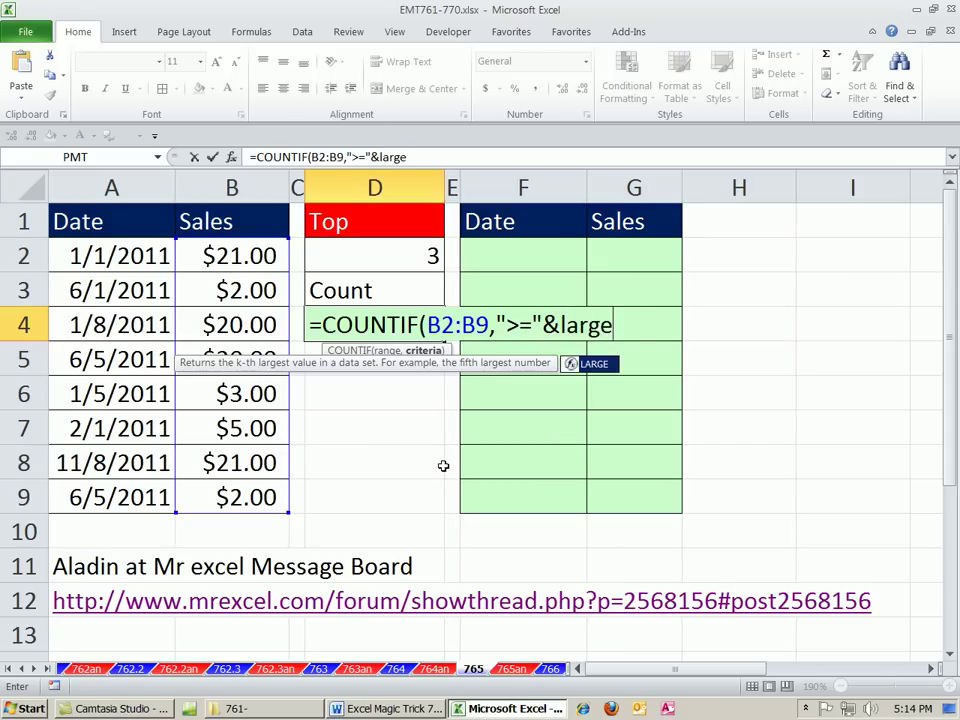
{"action": "key", "text": "Tab"}
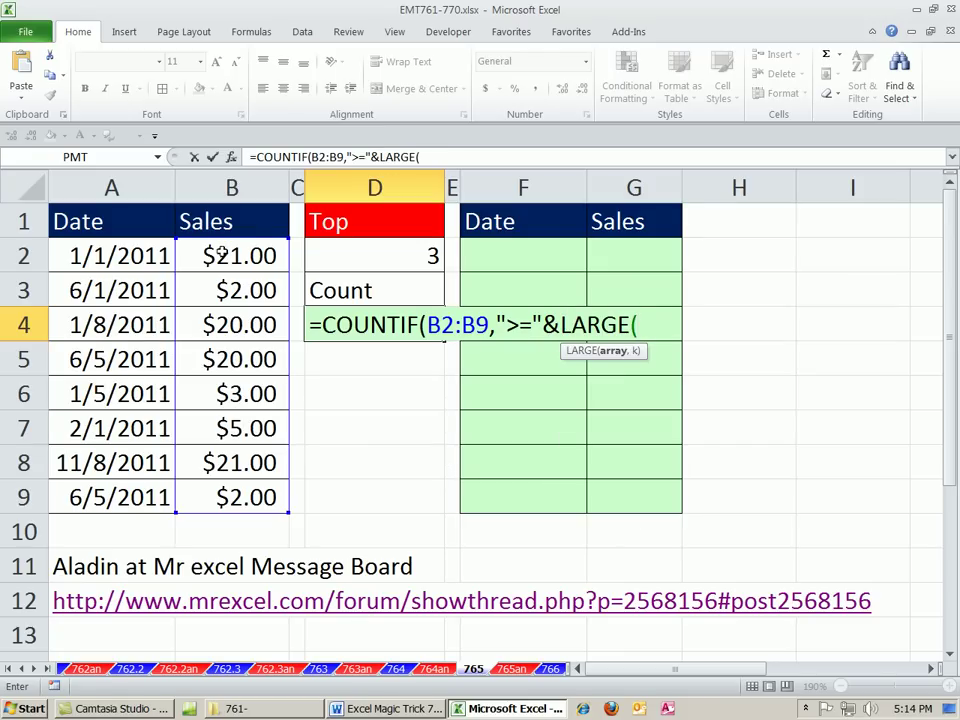
{"action": "left_click_drag", "start_coordinate": [222, 255], "coordinate": [230, 497]}
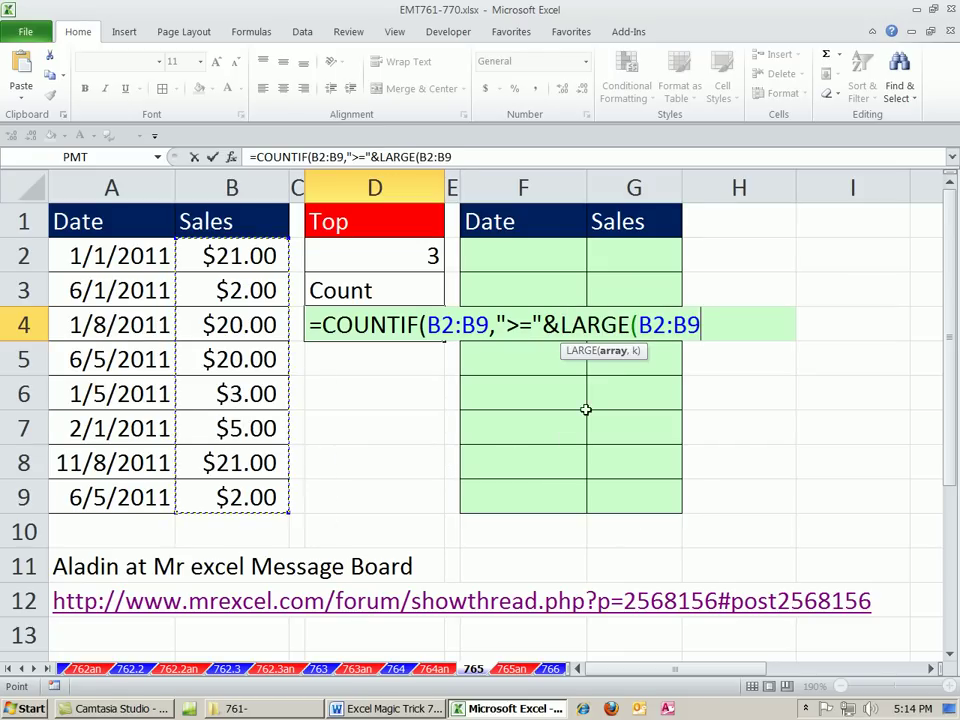
{"action": "type", "text": ","}
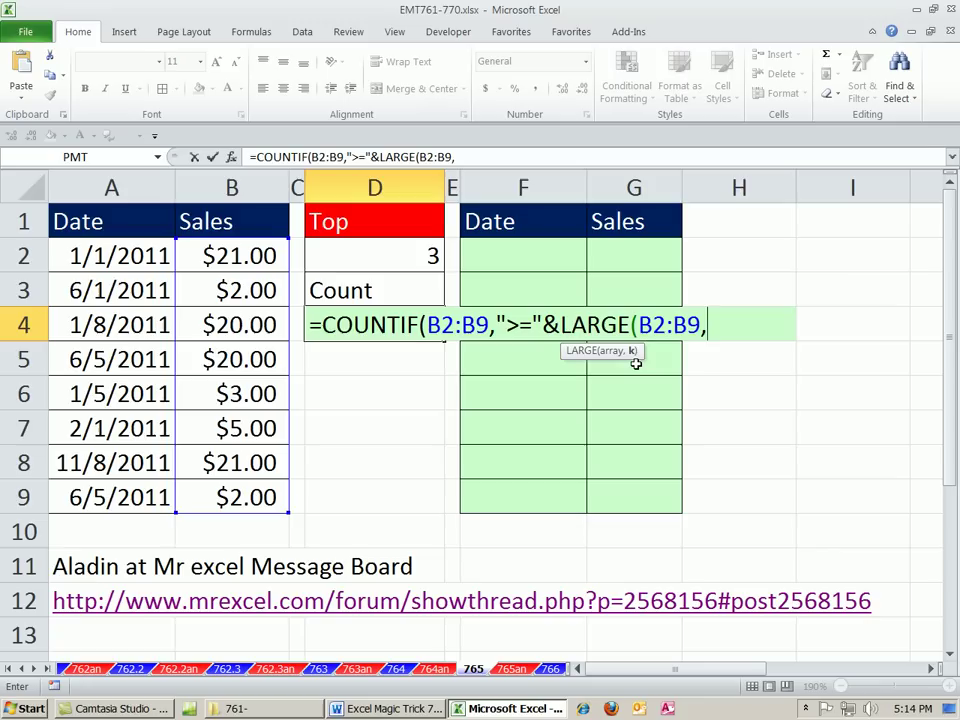
{"action": "left_click", "coordinate": [425, 262]}
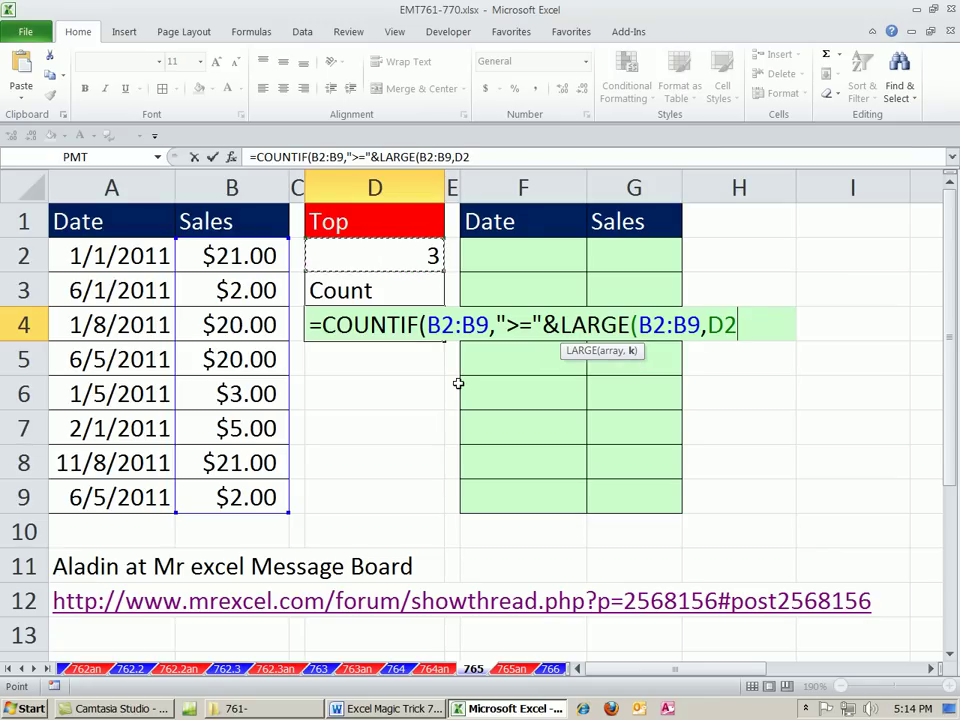
{"action": "type", "text": ")"}
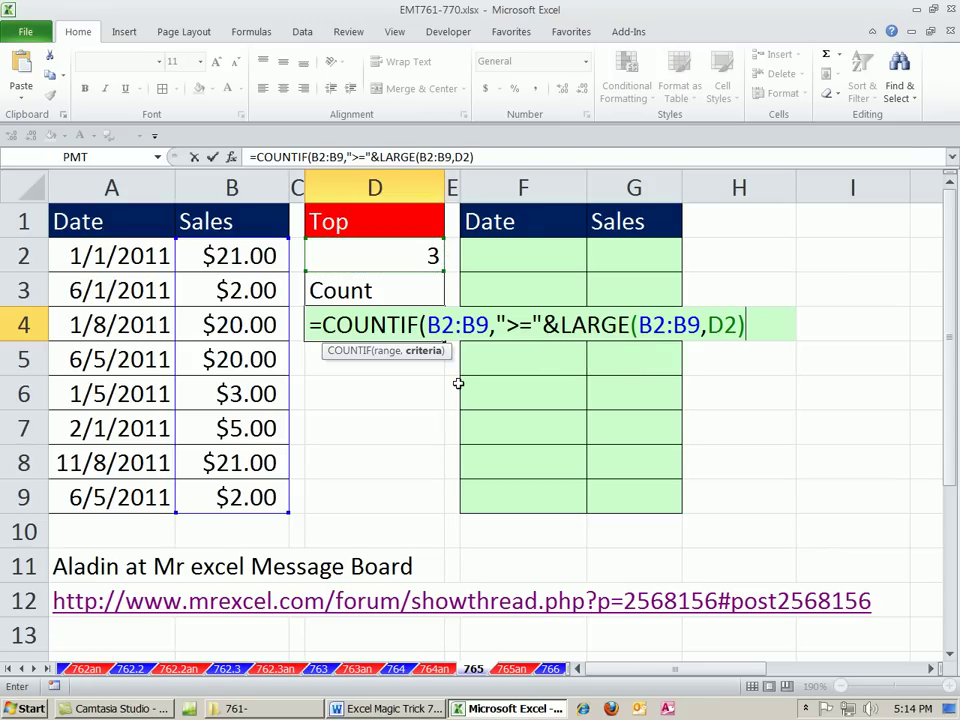
{"action": "type", "text": ")"}
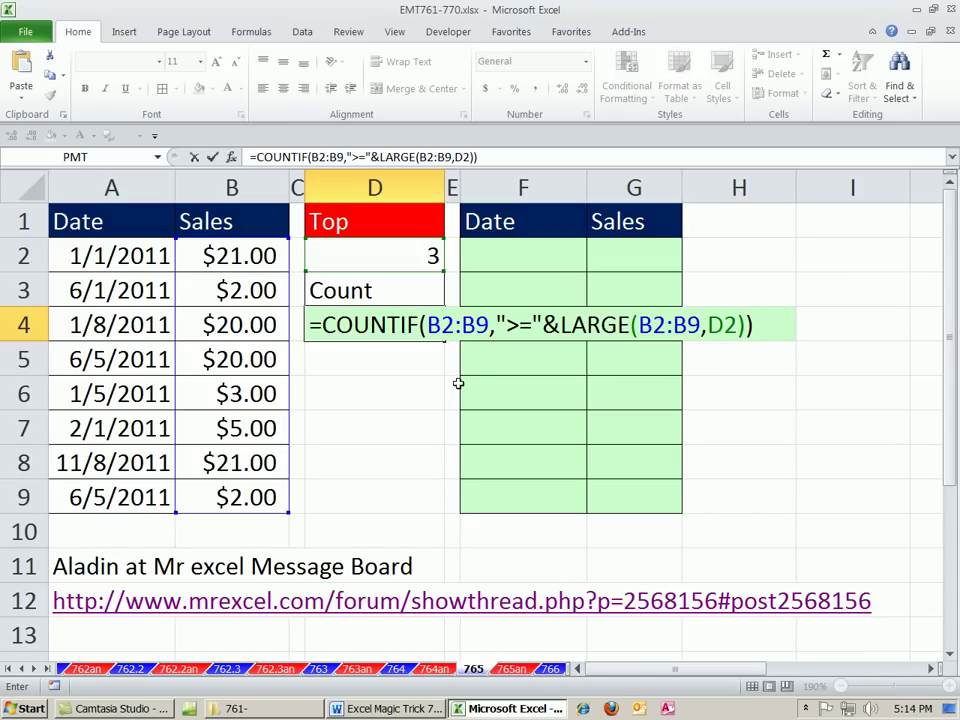
{"action": "key", "text": "ctrl+Return"}
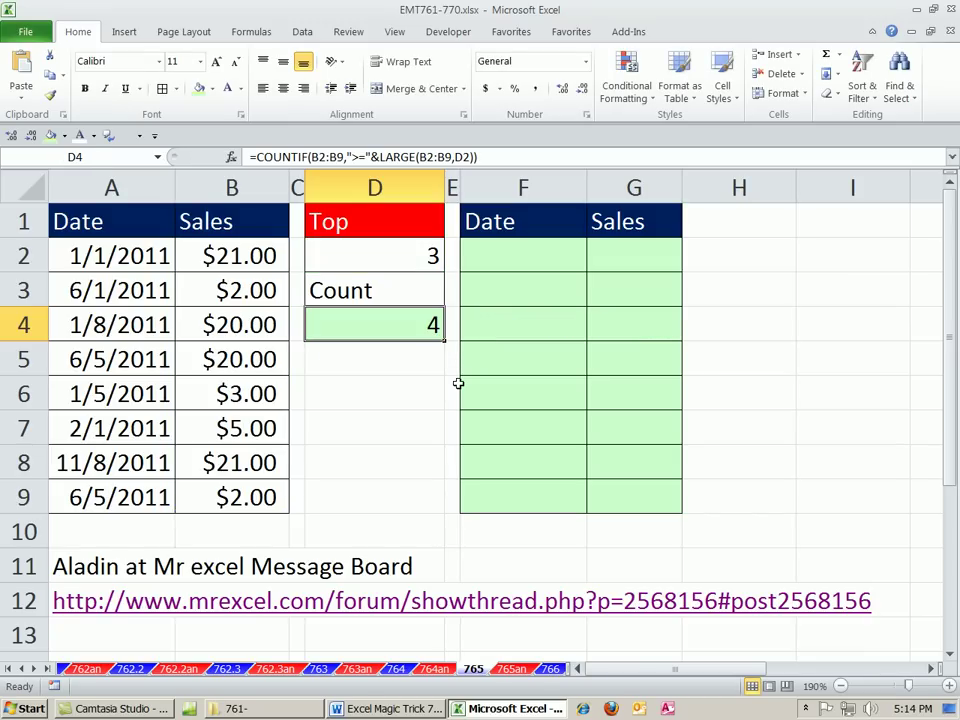
{"action": "left_click", "coordinate": [258, 363]}
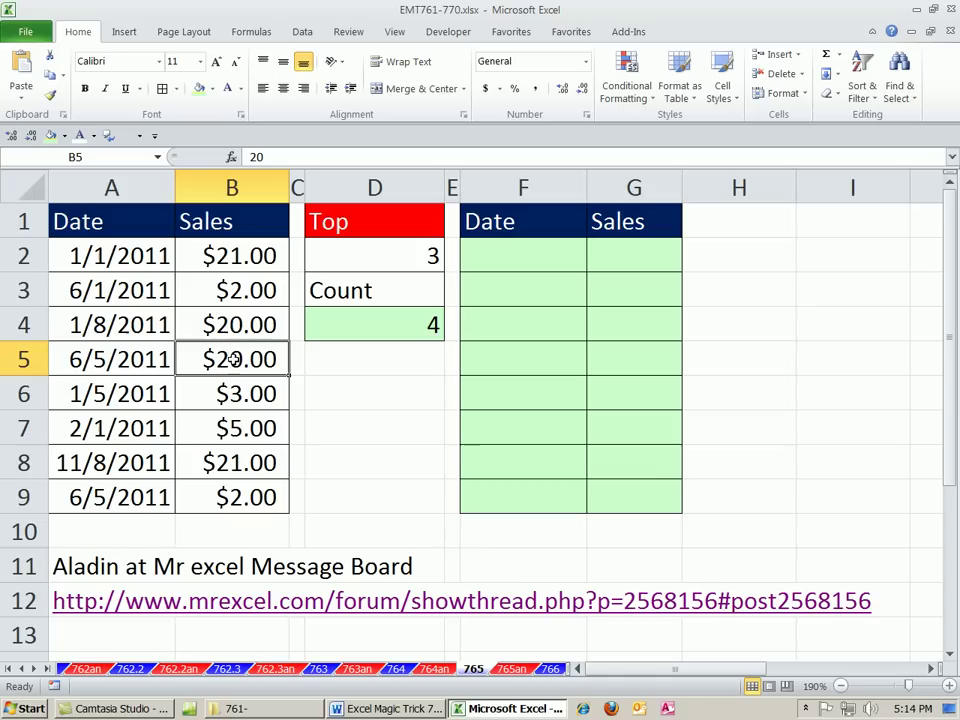
{"action": "type", "text": "1"}
{"action": "key", "text": "ctrl+Return"}
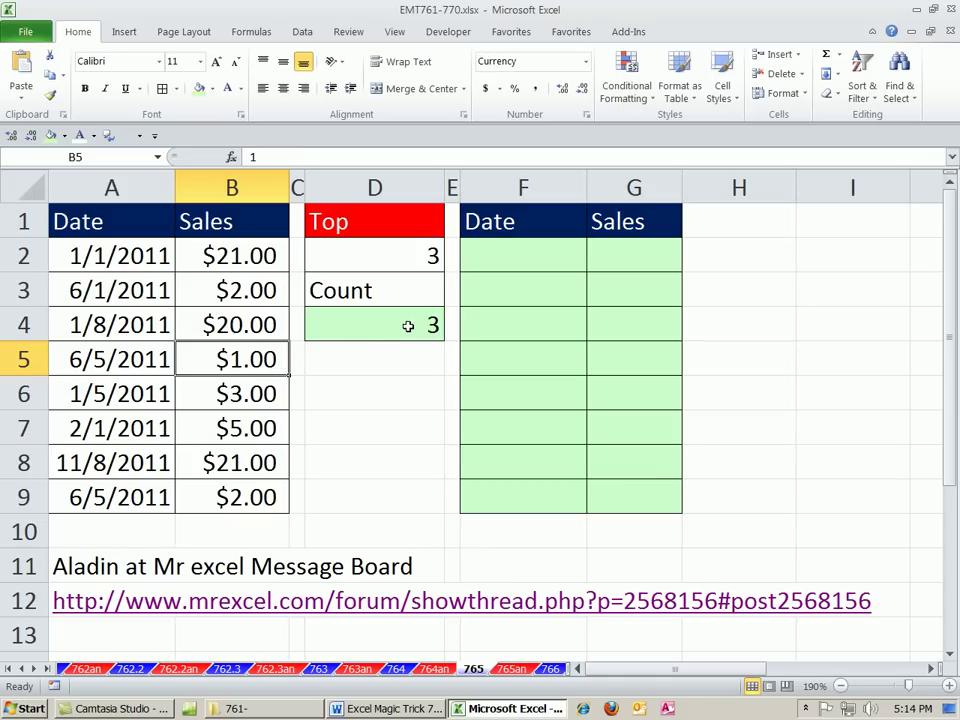
{"action": "type", "text": "20"}
{"action": "key", "text": "ctrl+Return"}
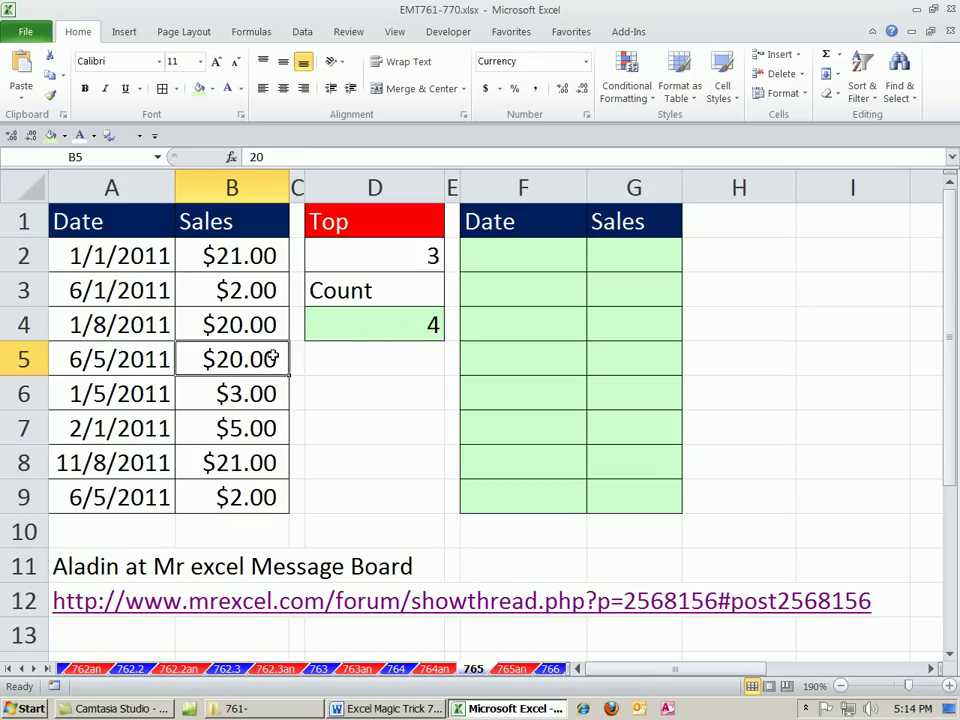
{"action": "left_click", "coordinate": [619, 257]}
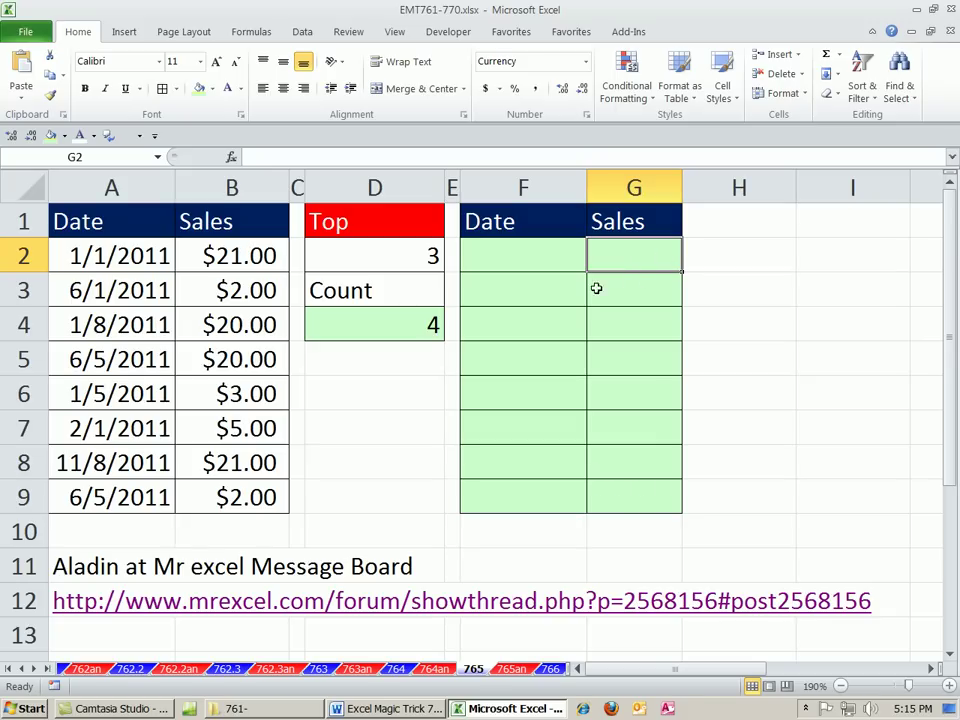
{"action": "left_click", "coordinate": [245, 359]}
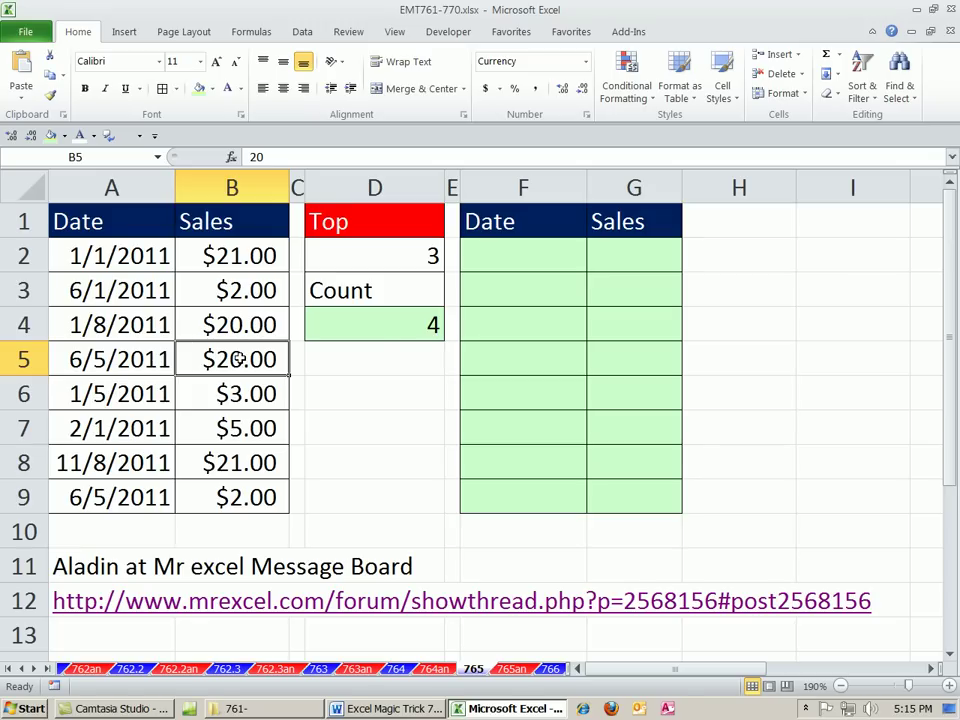
{"action": "left_click", "coordinate": [610, 258]}
Start G2's formula with the test =IF(ROWS(G$2:G2)>D$4.
{"action": "type", "text": "="}
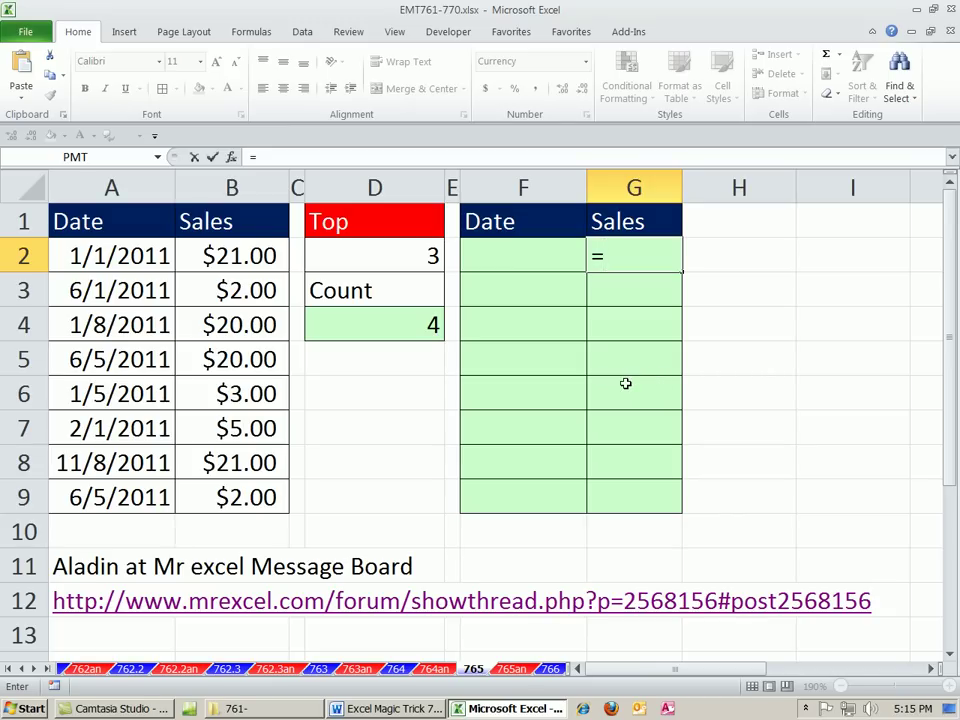
{"action": "type", "text": "IF(rows"}
{"action": "key", "text": "Tab"}
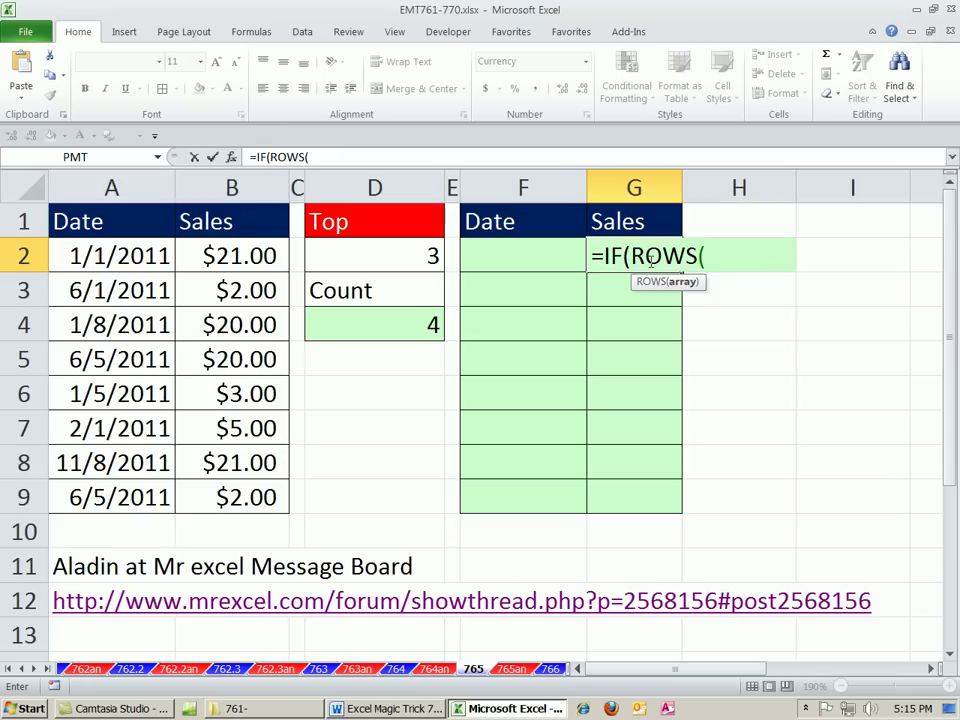
{"action": "type", "text": "G"}
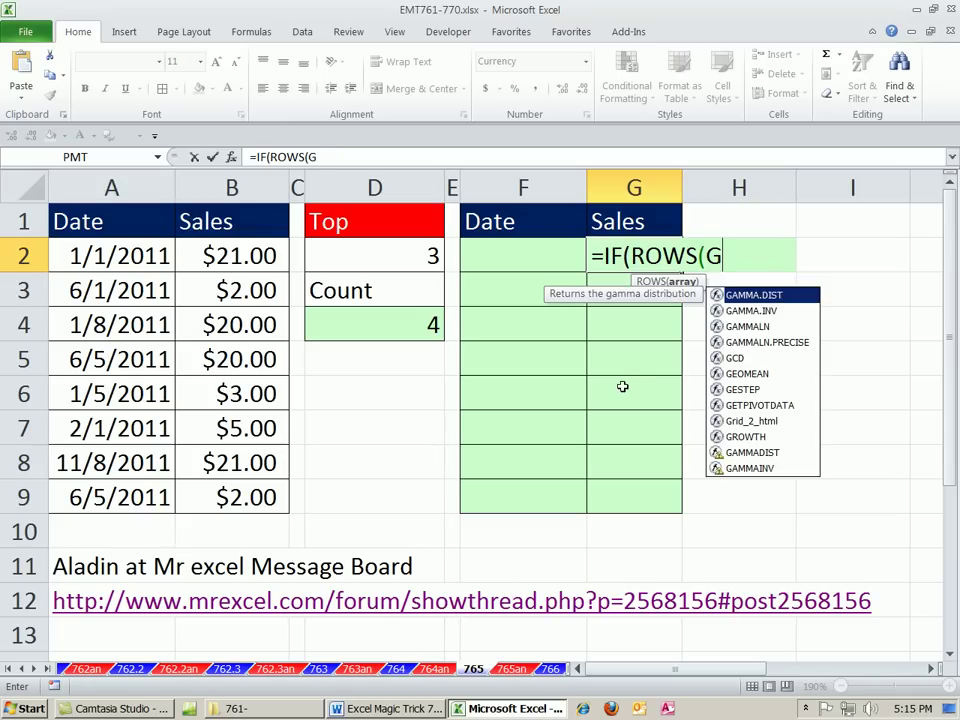
{"action": "type", "text": "$2"}
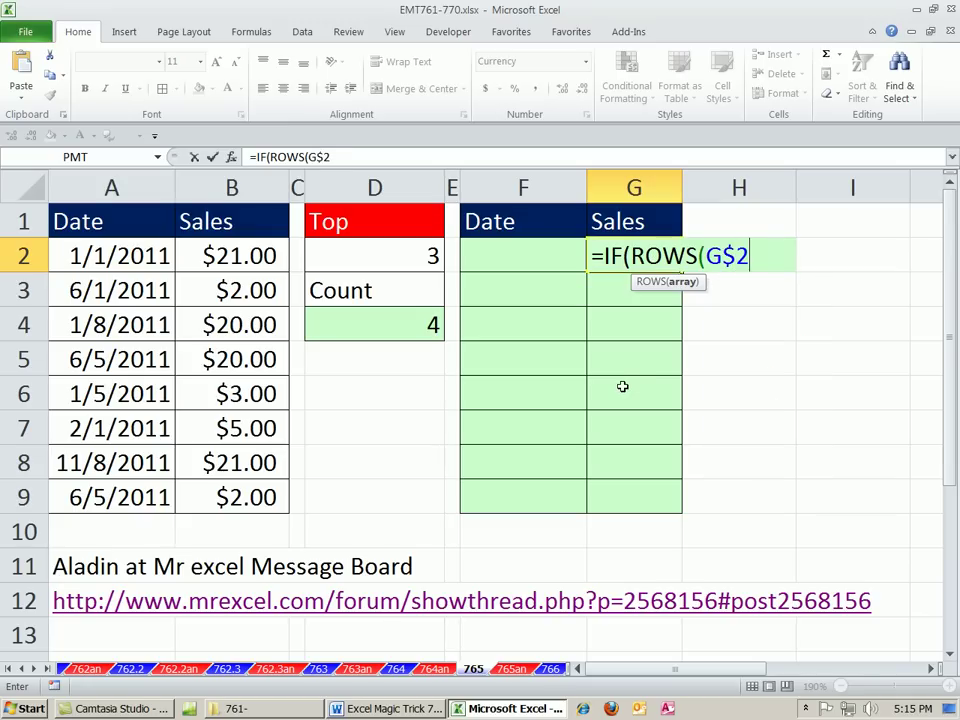
{"action": "type", "text": ":G2)"}
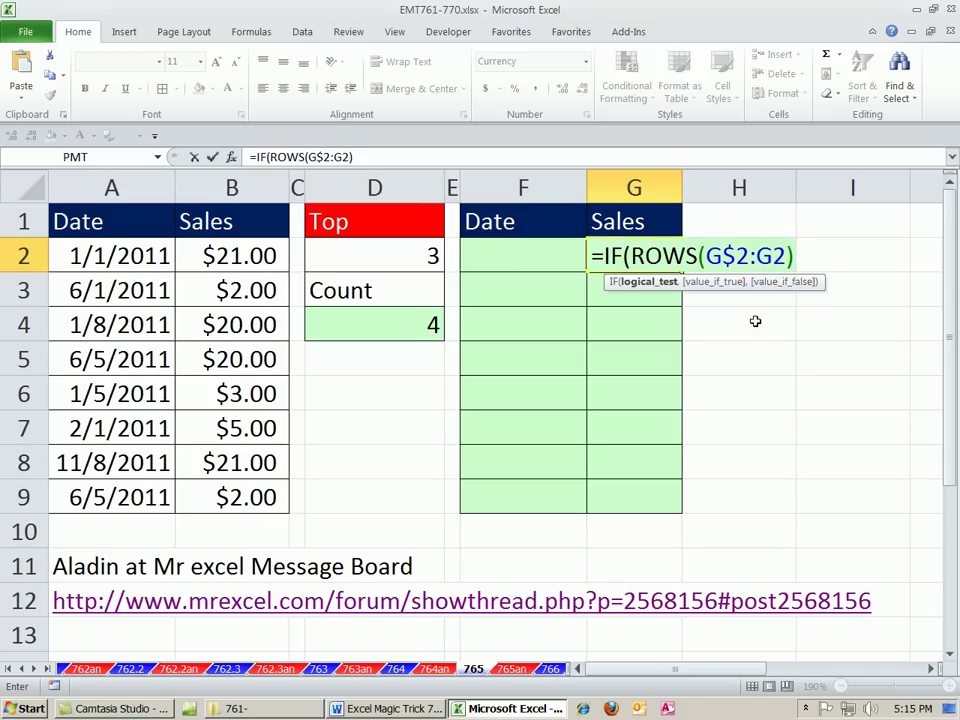
{"action": "left_click", "coordinate": [797, 256]}
{"action": "type", "text": ">"}
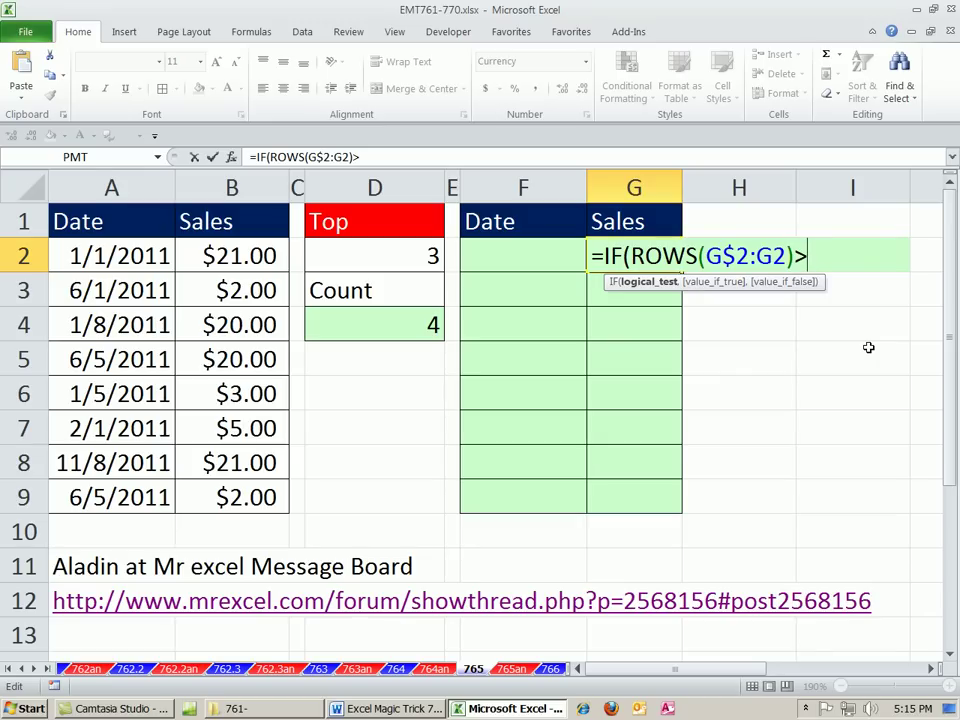
{"action": "left_click", "coordinate": [416, 320]}
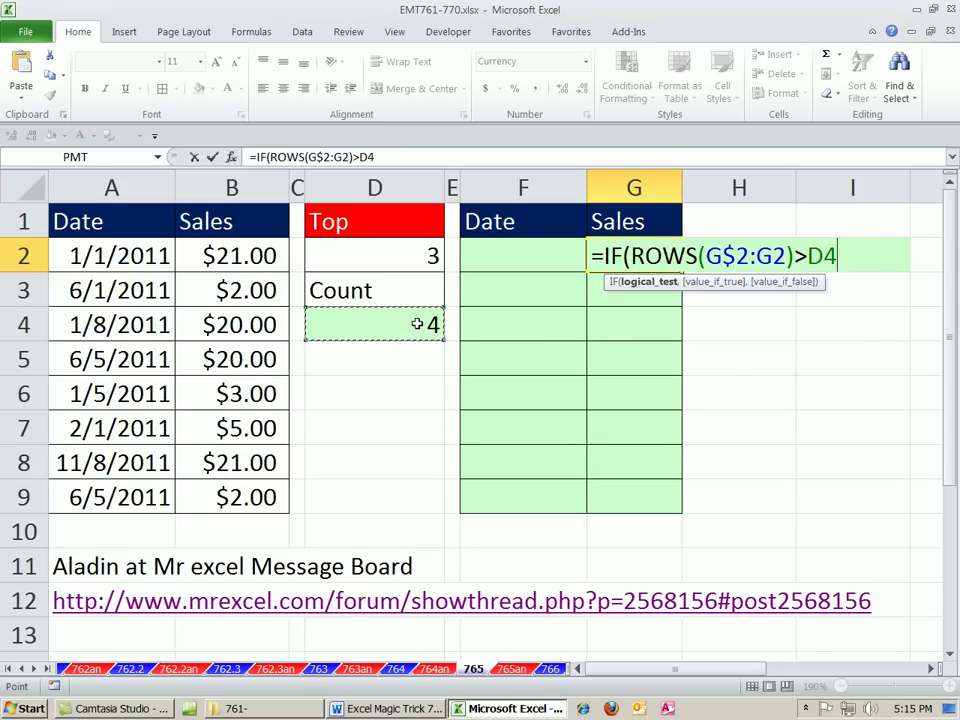
{"action": "key", "text": "F4"}
{"action": "key", "text": "F4"}
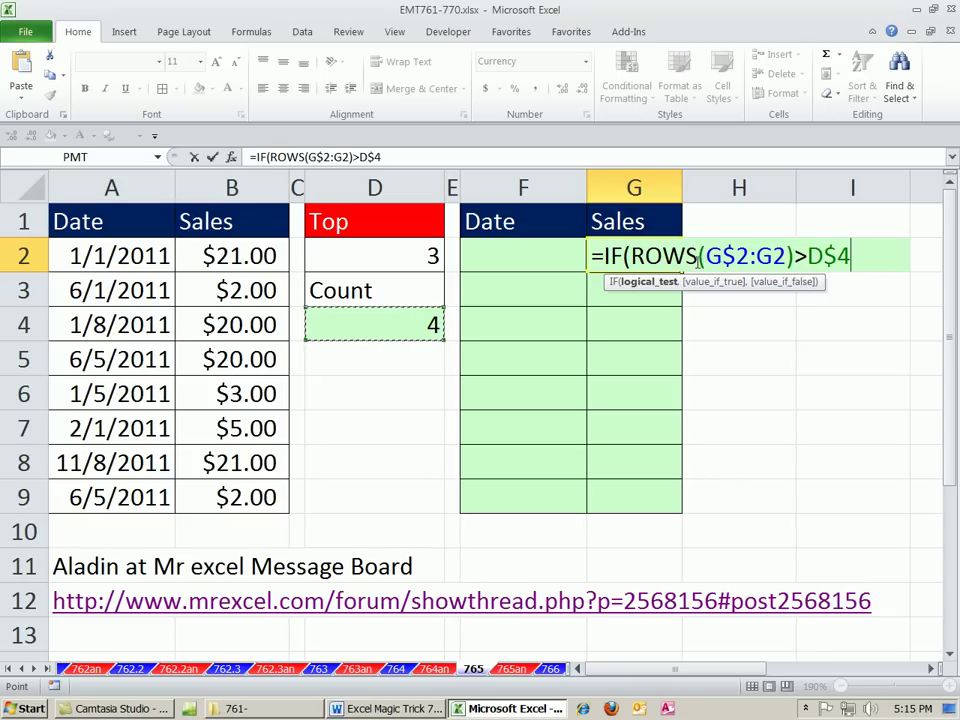
Finish G2 with ,"",LARGE($B$2:$B$9,ROWS(G$2:G2))) and commit it, showing $21.00.
{"action": "type", "text": ","}
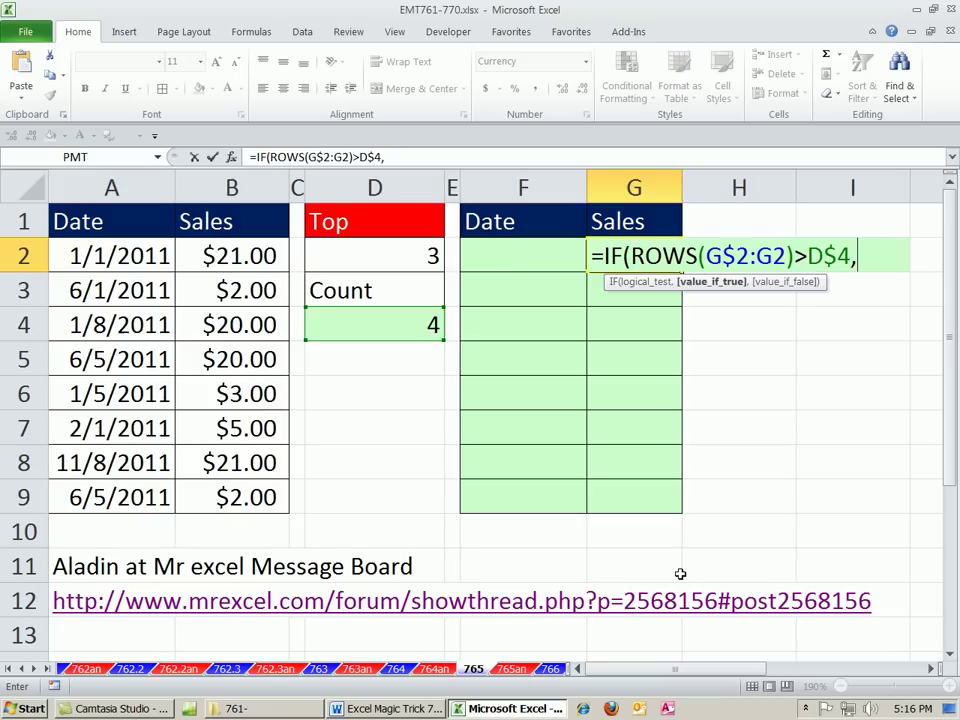
{"action": "type", "text": "\"\","}
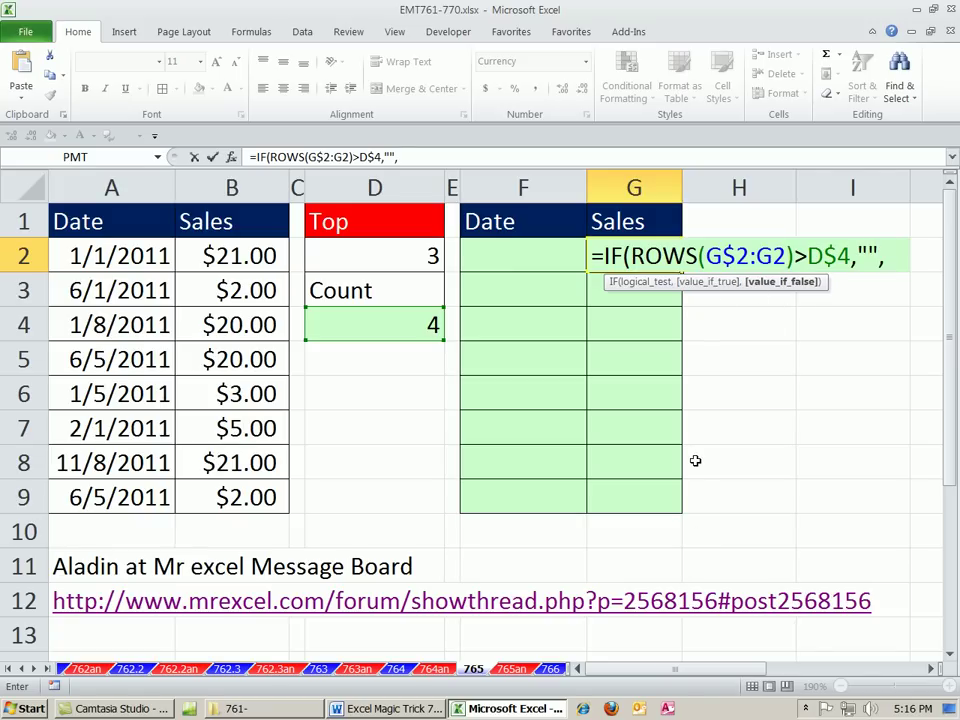
{"action": "type", "text": "larg"}
{"action": "key", "text": "Tab"}
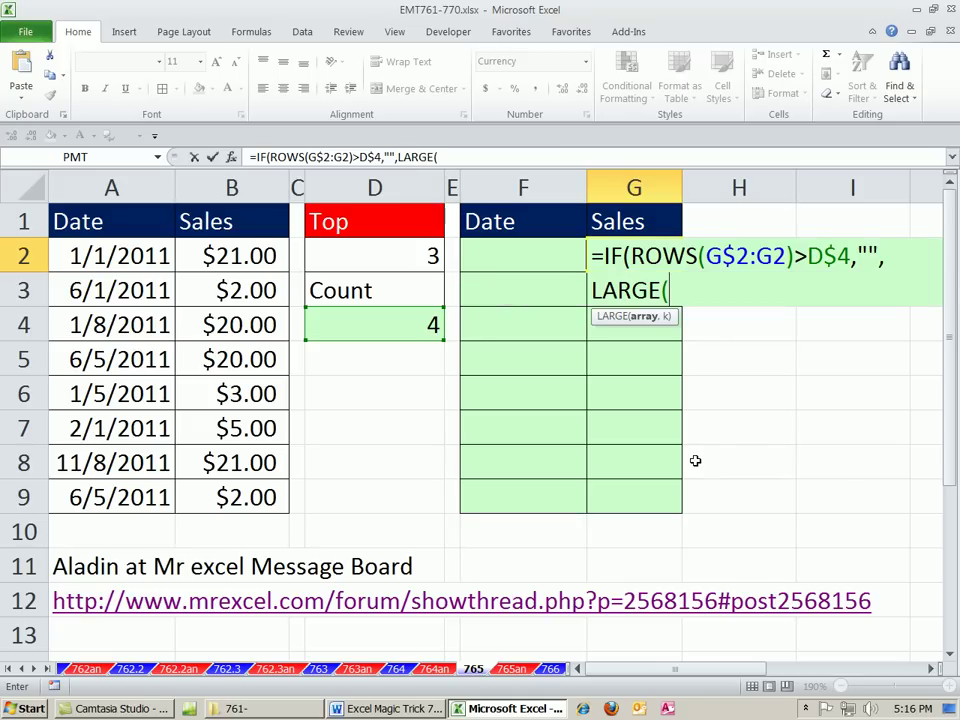
{"action": "left_click_drag", "start_coordinate": [252, 256], "coordinate": [253, 497]}
{"action": "key", "text": "F4"}
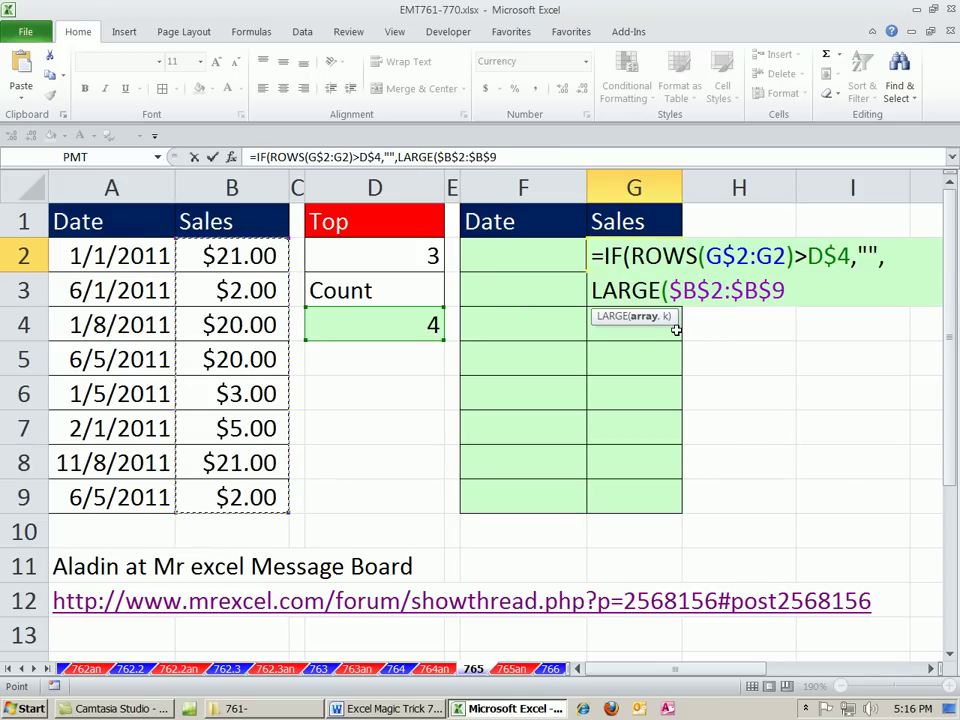
{"action": "type", "text": ","}
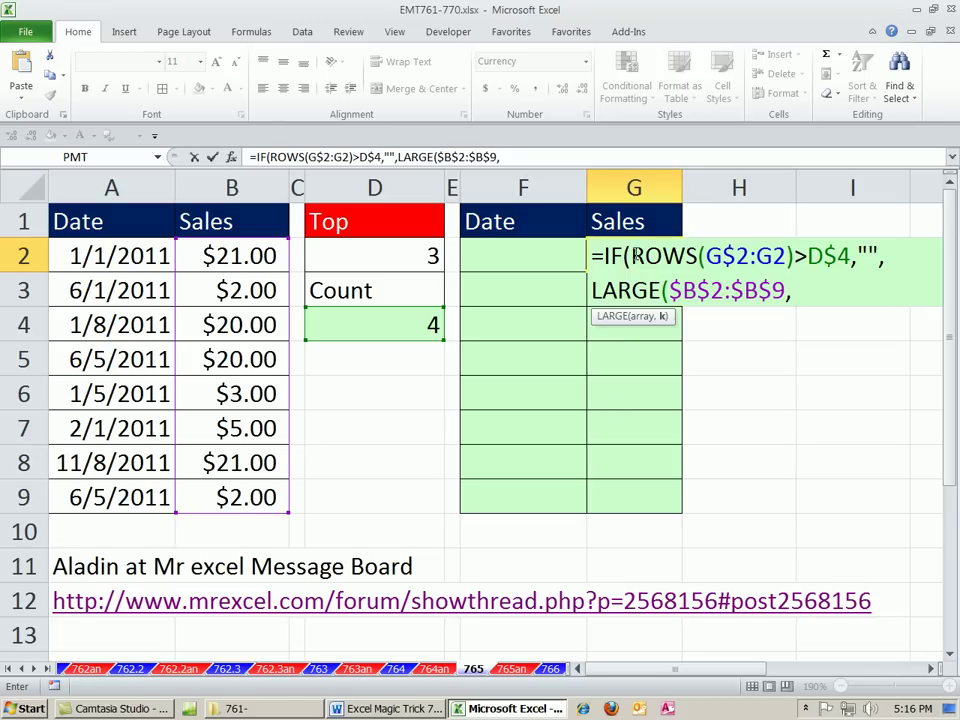
{"action": "left_click_drag", "start_coordinate": [637, 256], "coordinate": [794, 256]}
{"action": "key", "text": "ctrl+c"}
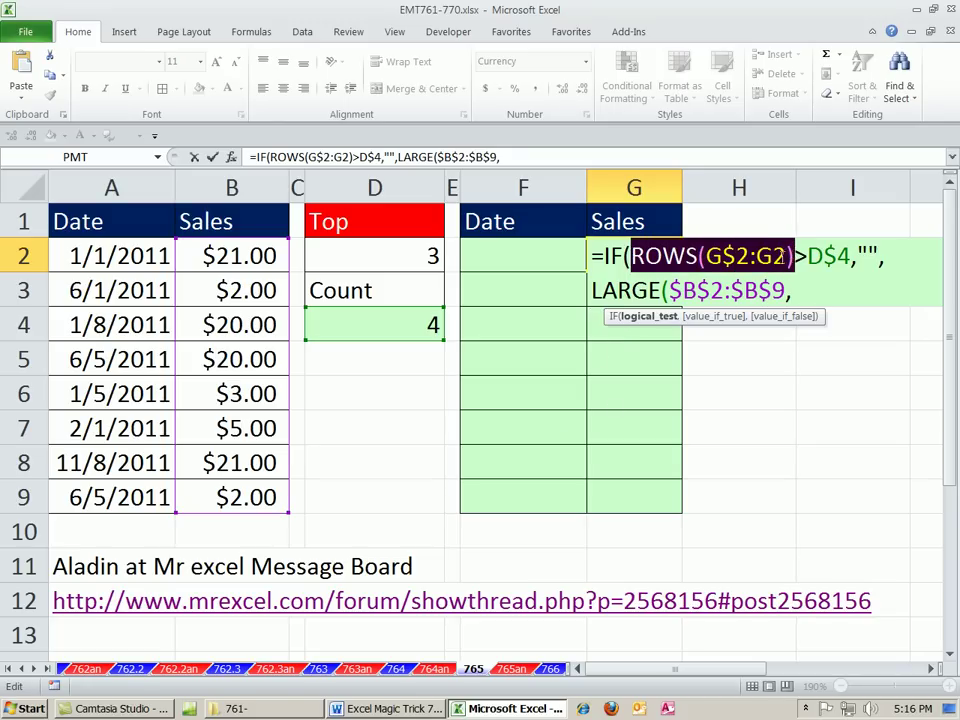
{"action": "left_click", "coordinate": [806, 286]}
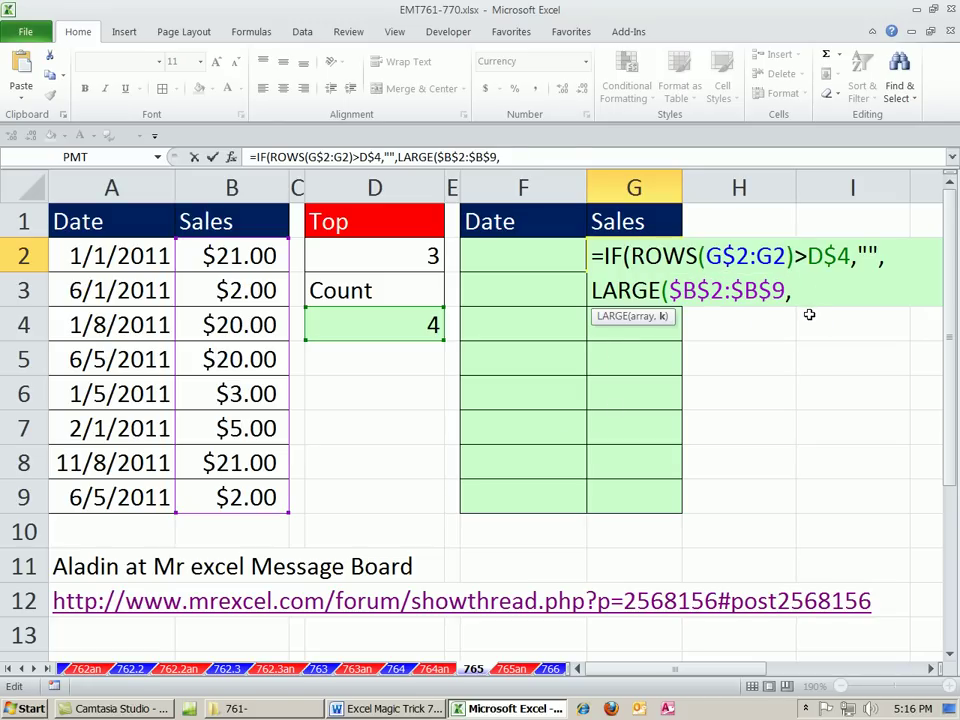
{"action": "key", "text": "ctrl+v"}
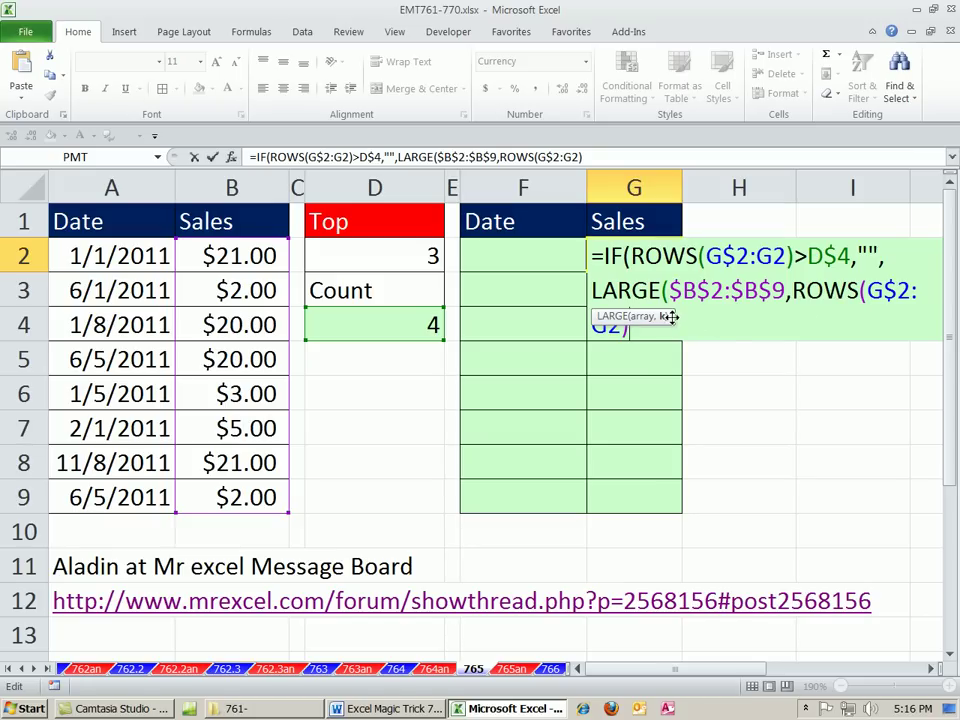
{"action": "left_click_drag", "start_coordinate": [670, 316], "coordinate": [735, 333]}
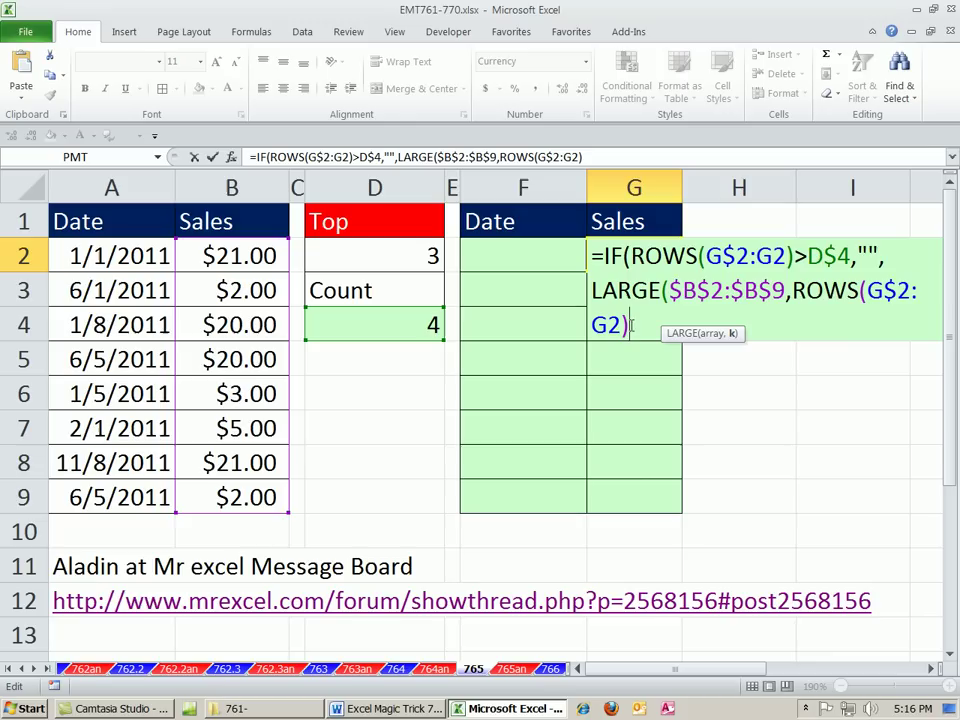
{"action": "type", "text": ")"}
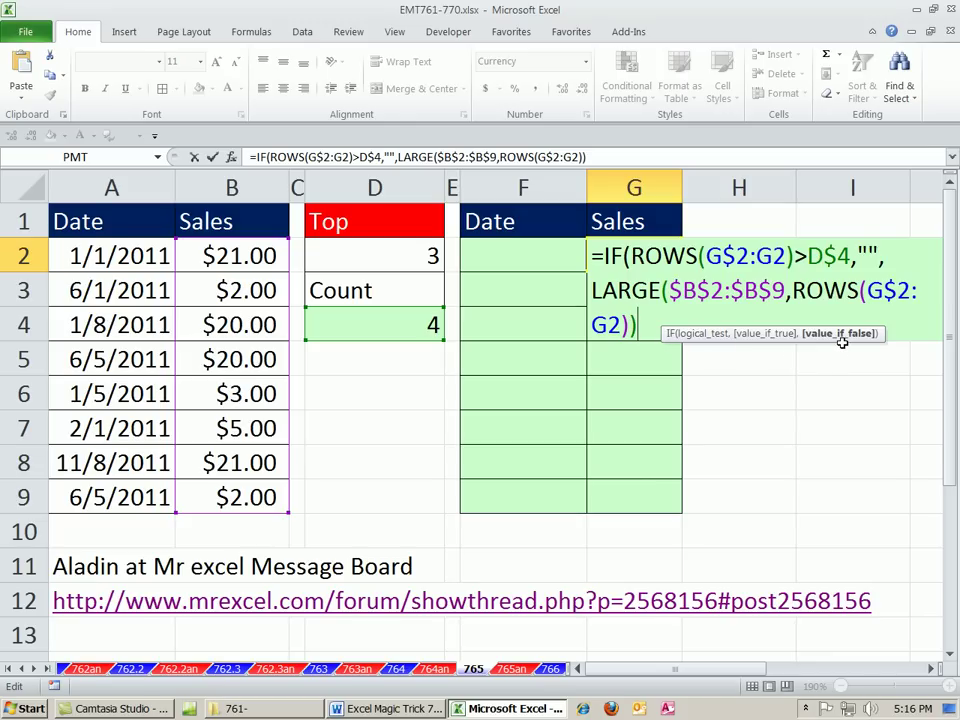
{"action": "type", "text": ")"}
{"action": "key", "text": "ctrl+Return"}
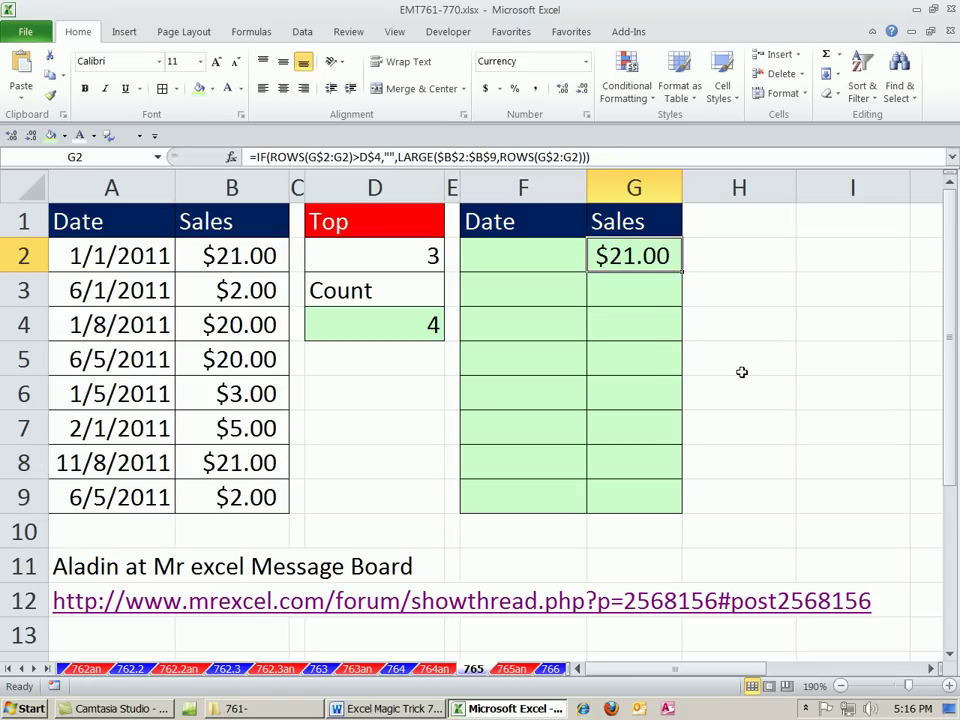
Fill the G2 formula down to G9, then test it by entering 1 in B5 and undoing.
{"action": "left_click_drag", "start_coordinate": [682, 272], "coordinate": [690, 505]}
{"action": "left_click", "coordinate": [236, 367]}
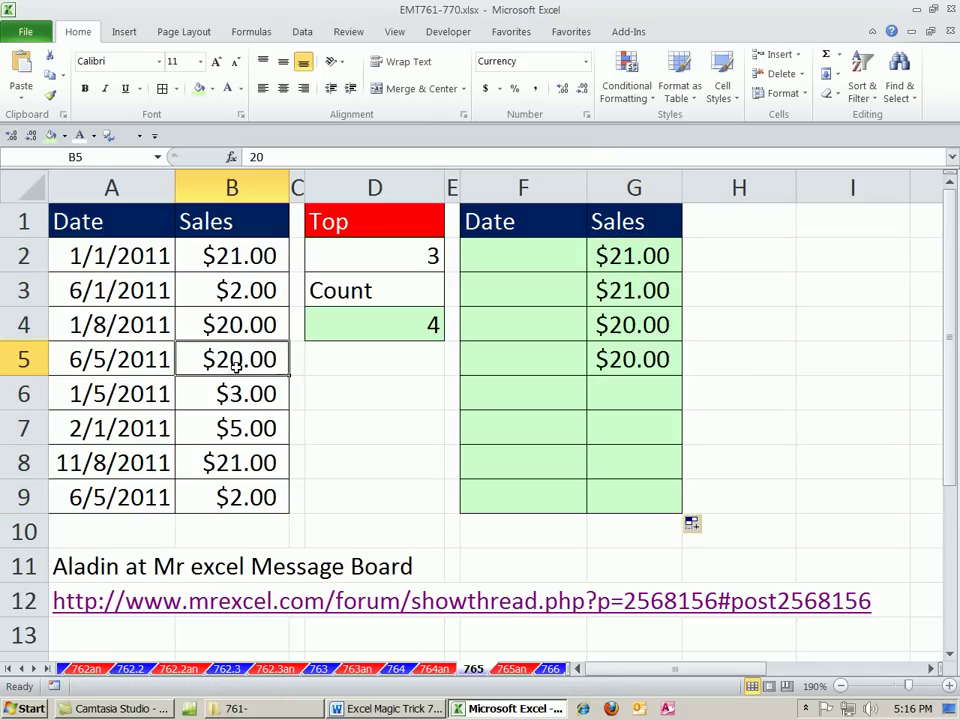
{"action": "type", "text": "1"}
{"action": "key", "text": "ctrl+Return"}
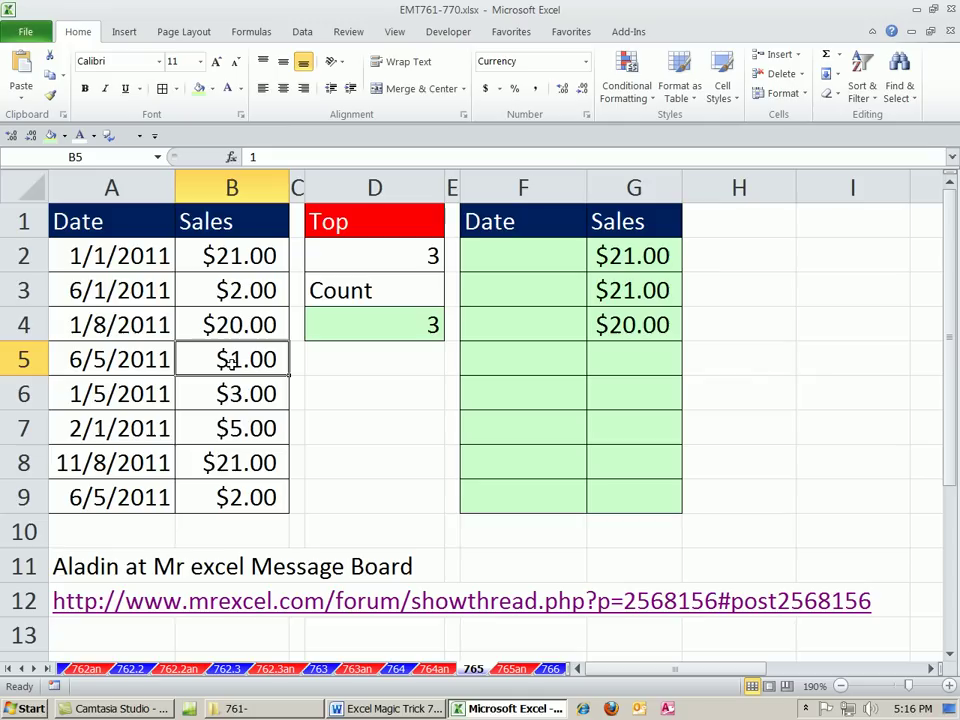
{"action": "key", "text": "ctrl+z"}
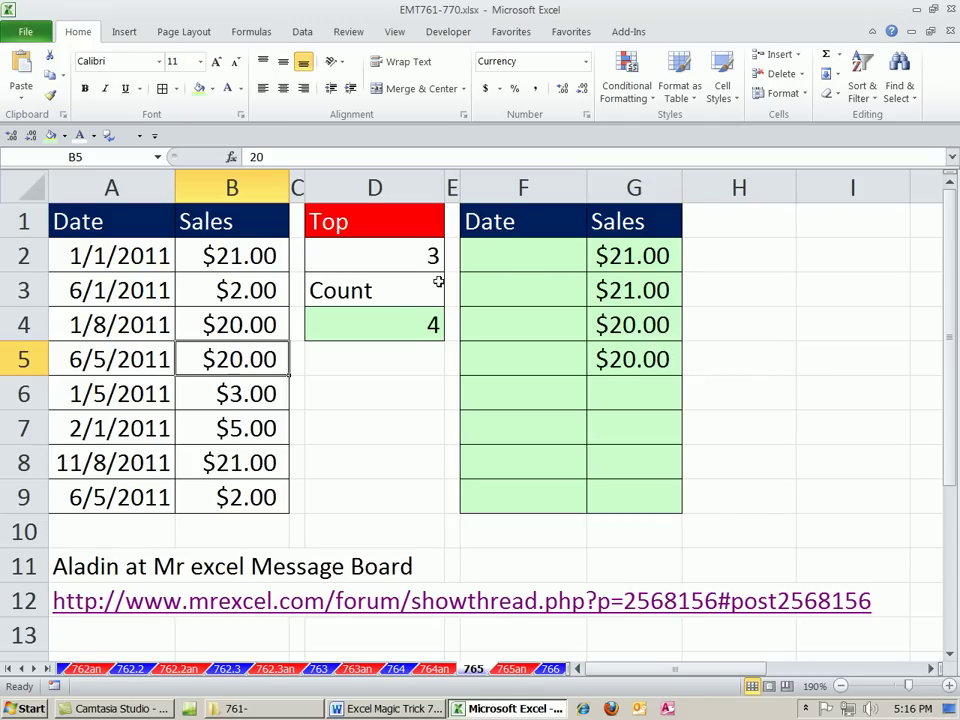
Type =IF(n(G2) in F2, replacing an initial G2="" condition.
{"action": "left_click", "coordinate": [519, 259]}
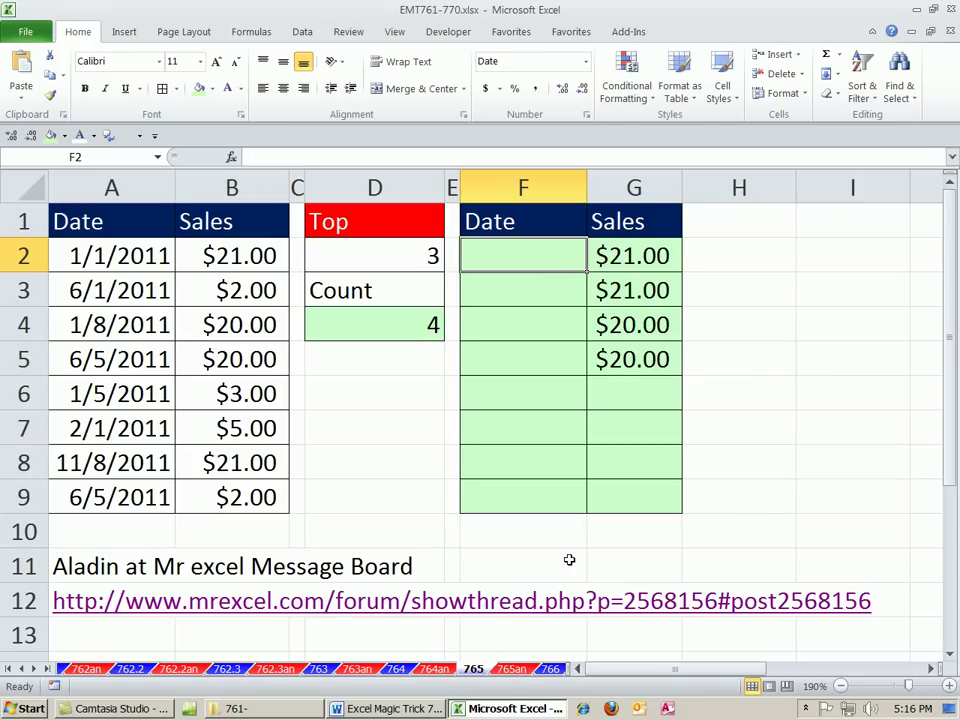
{"action": "type", "text": "="}
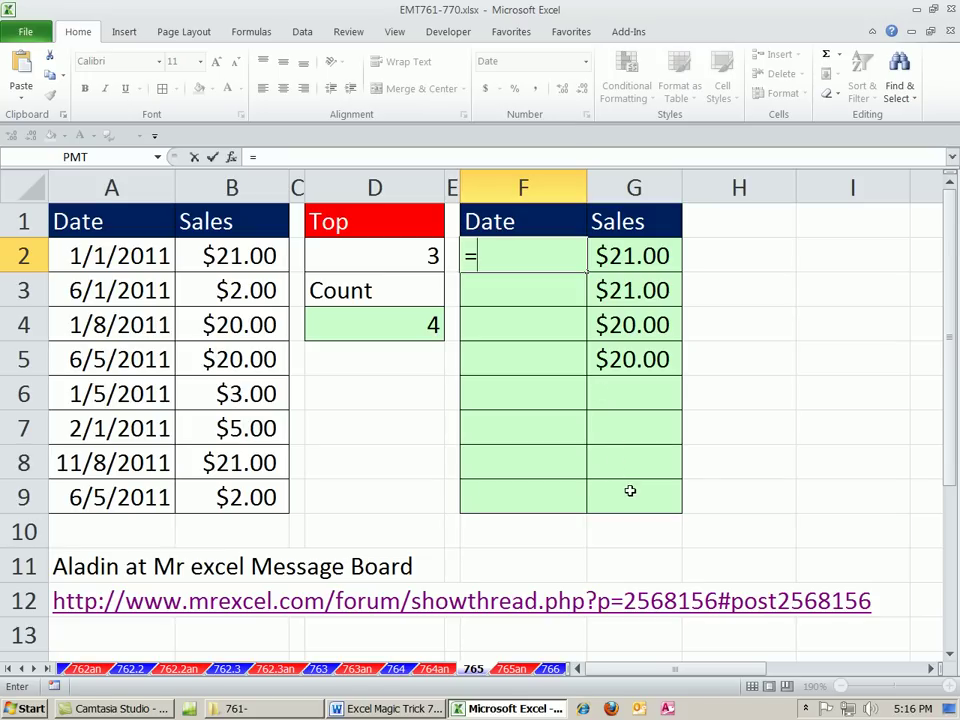
{"action": "type", "text": "if"}
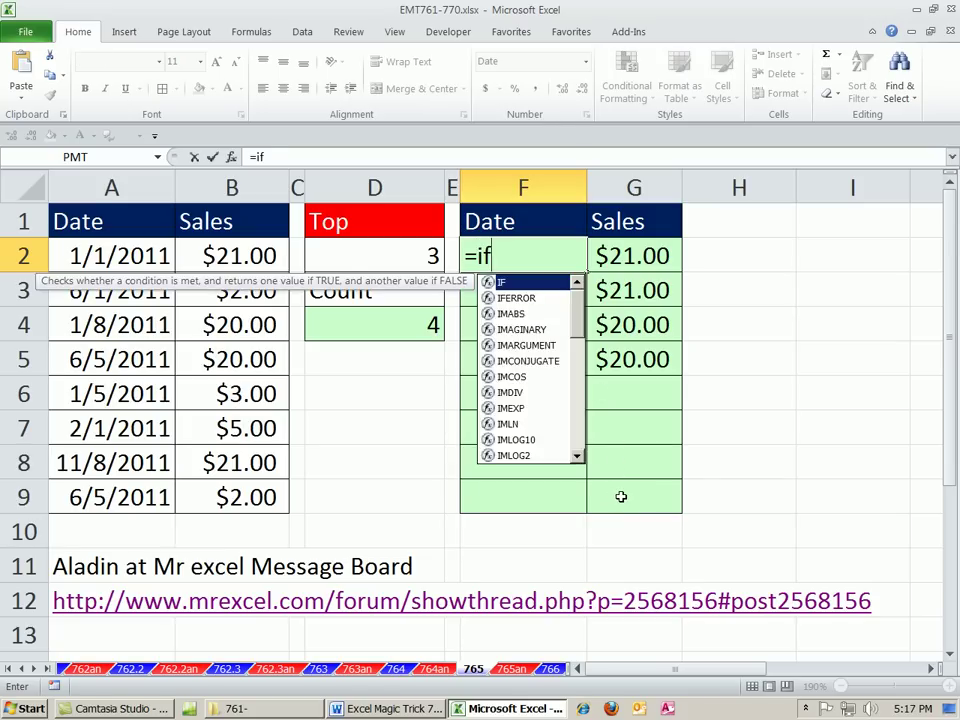
{"action": "key", "text": "Tab"}
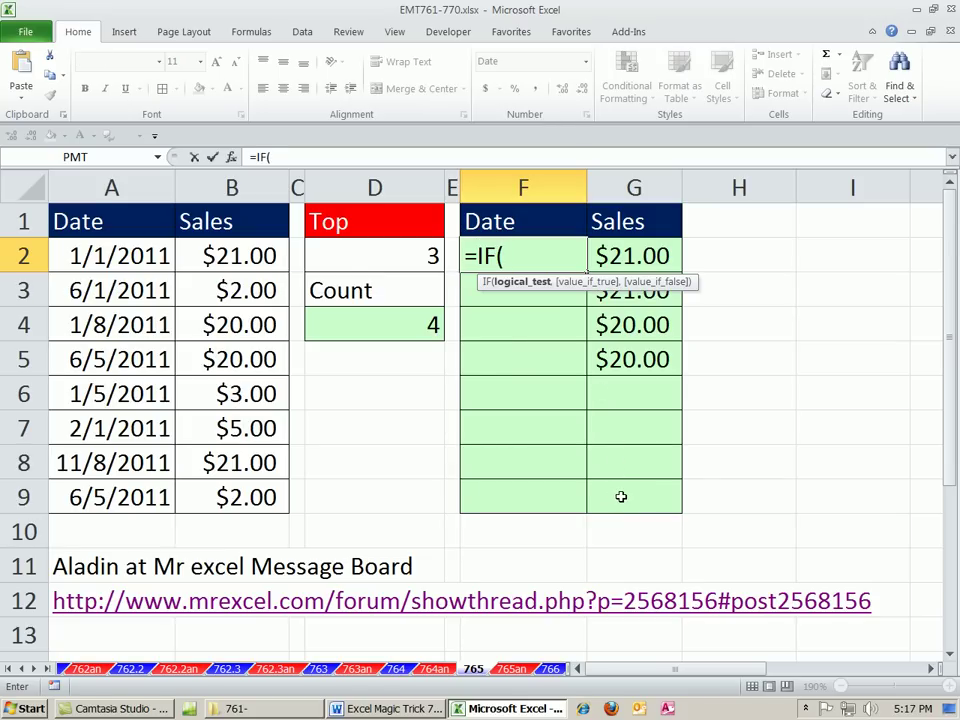
{"action": "left_click", "coordinate": [619, 255]}
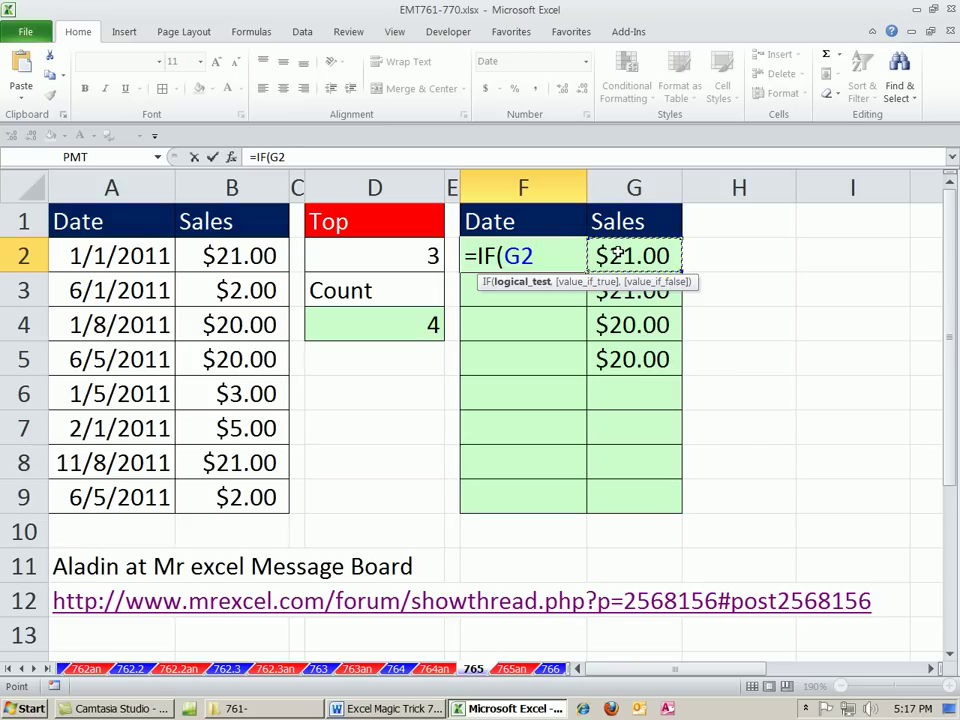
{"action": "type", "text": "=\"\""}
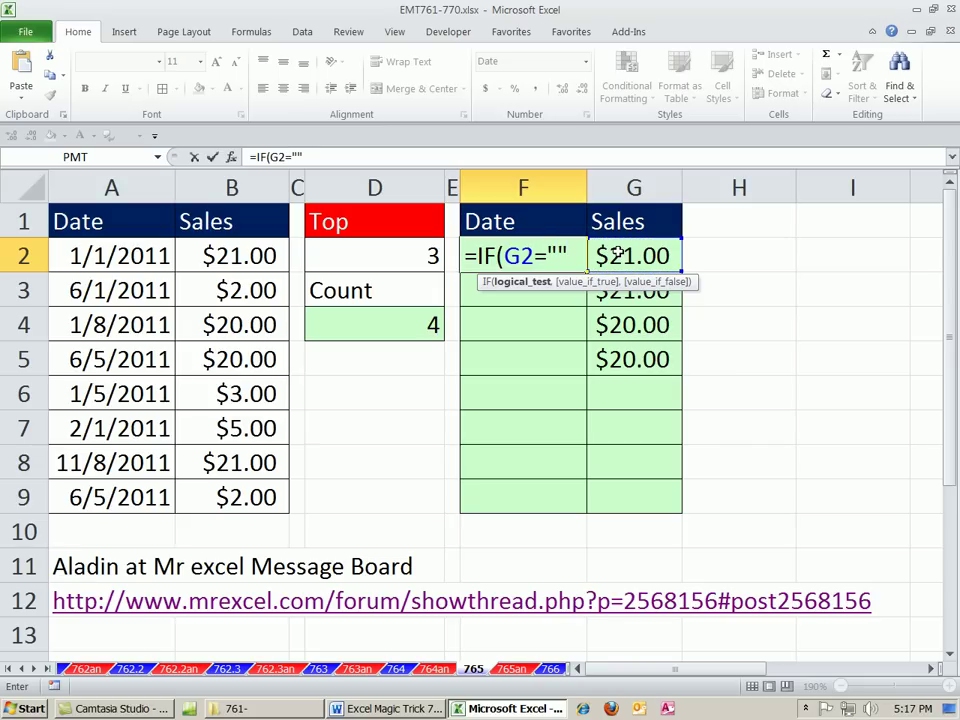
{"action": "left_click_drag", "start_coordinate": [504, 256], "coordinate": [597, 260]}
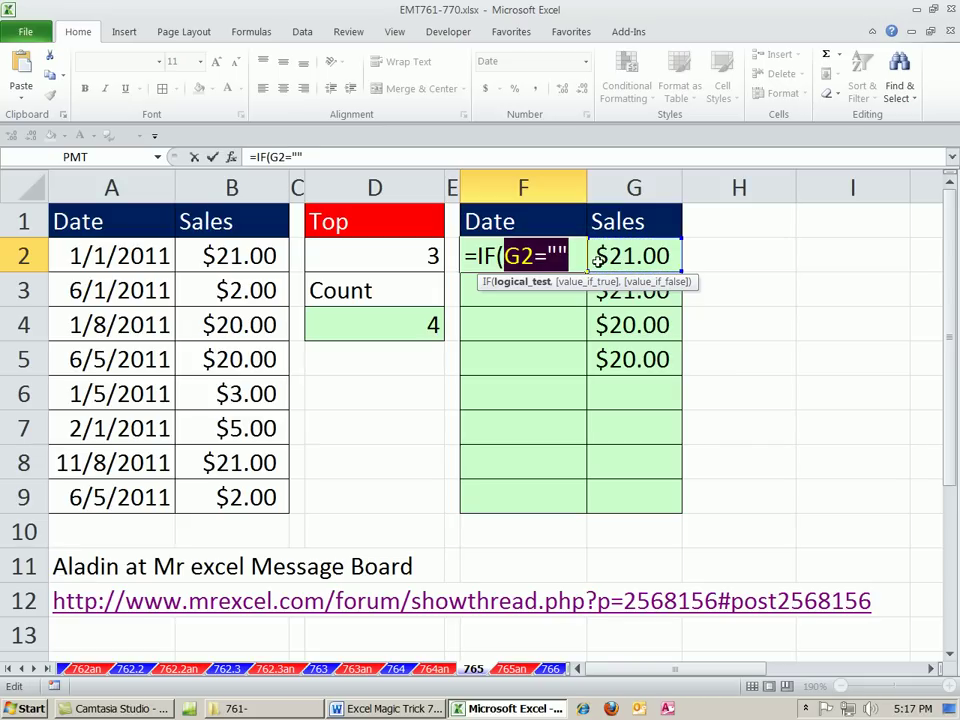
{"action": "type", "text": "n"}
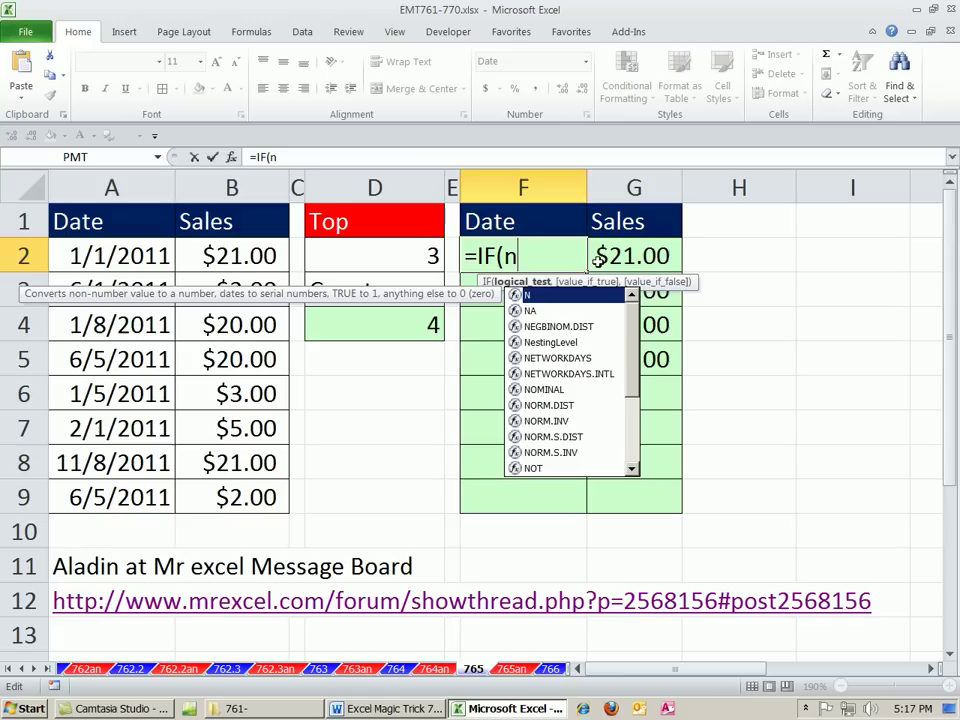
{"action": "type", "text": "("}
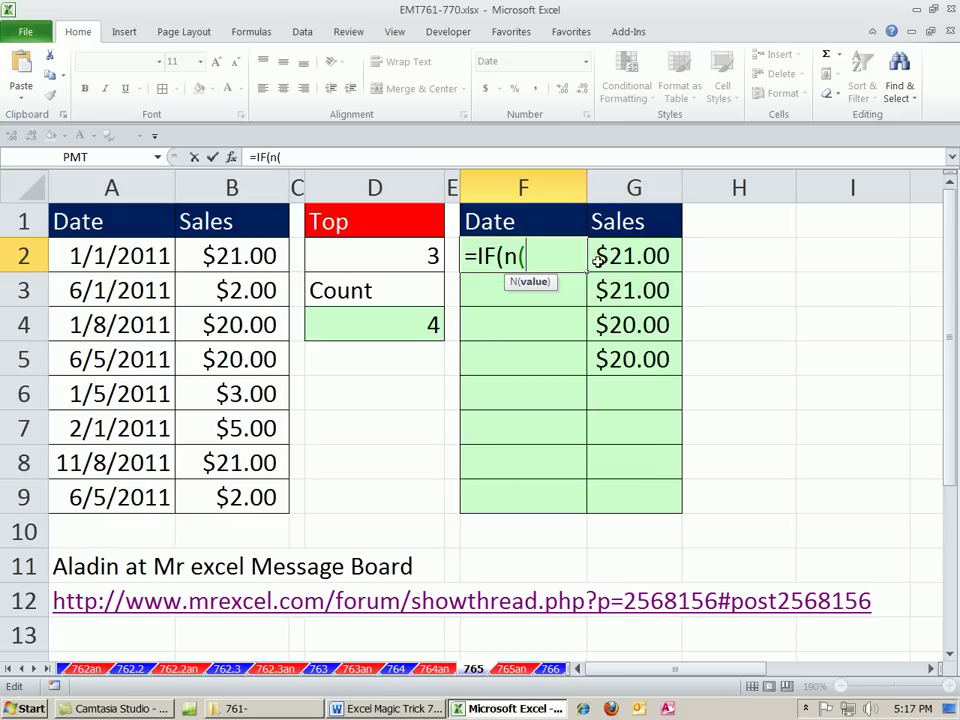
{"action": "left_click", "coordinate": [600, 258]}
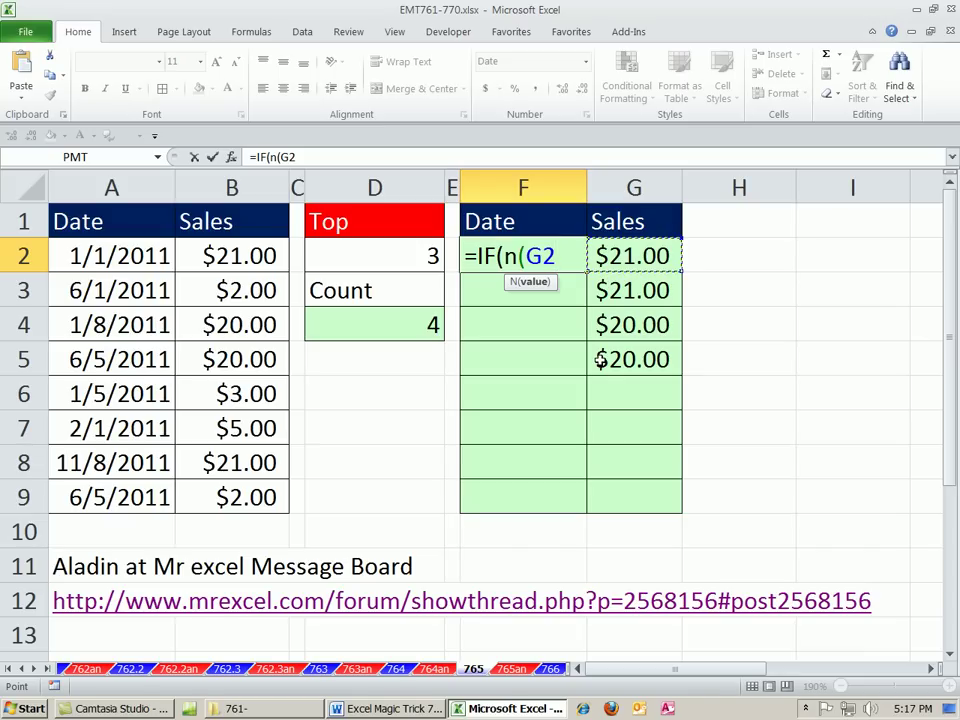
{"action": "type", "text": ")"}
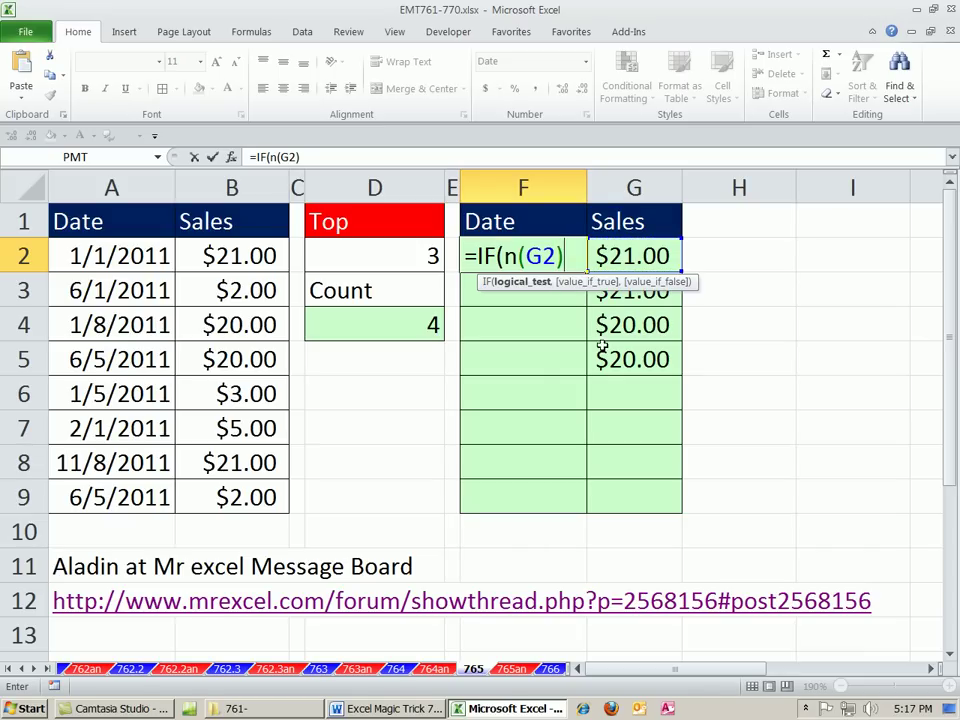
Check the value of n(G2) with F9, then restore it in the formula.
{"action": "key", "text": "F2"}
{"action": "left_click_drag", "start_coordinate": [503, 257], "coordinate": [585, 258]}
{"action": "key", "text": "F9"}
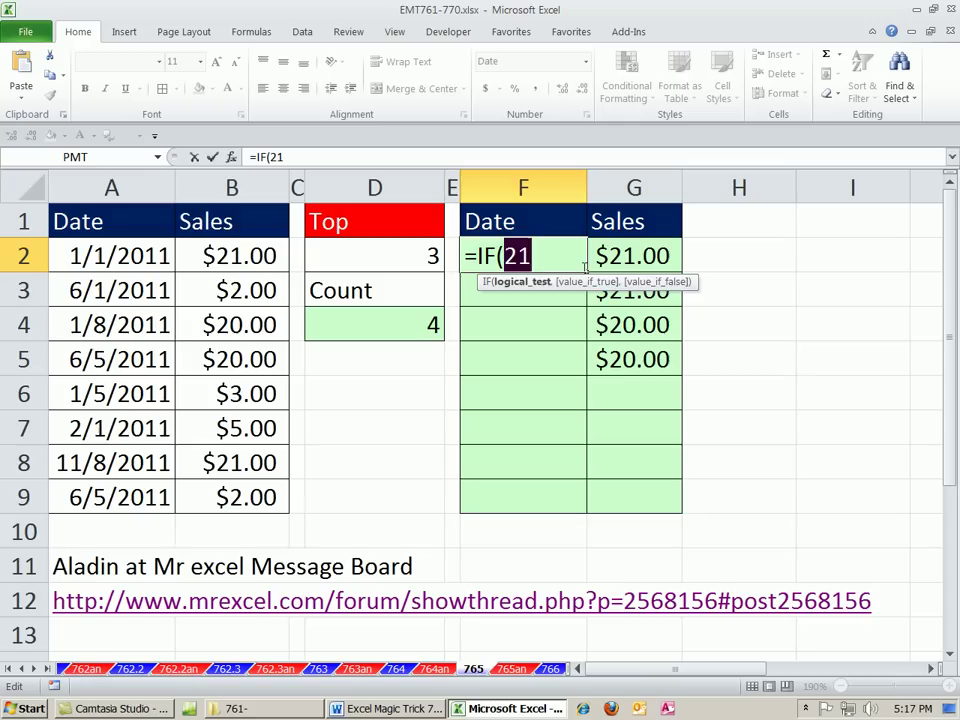
{"action": "key", "text": "ctrl+z"}
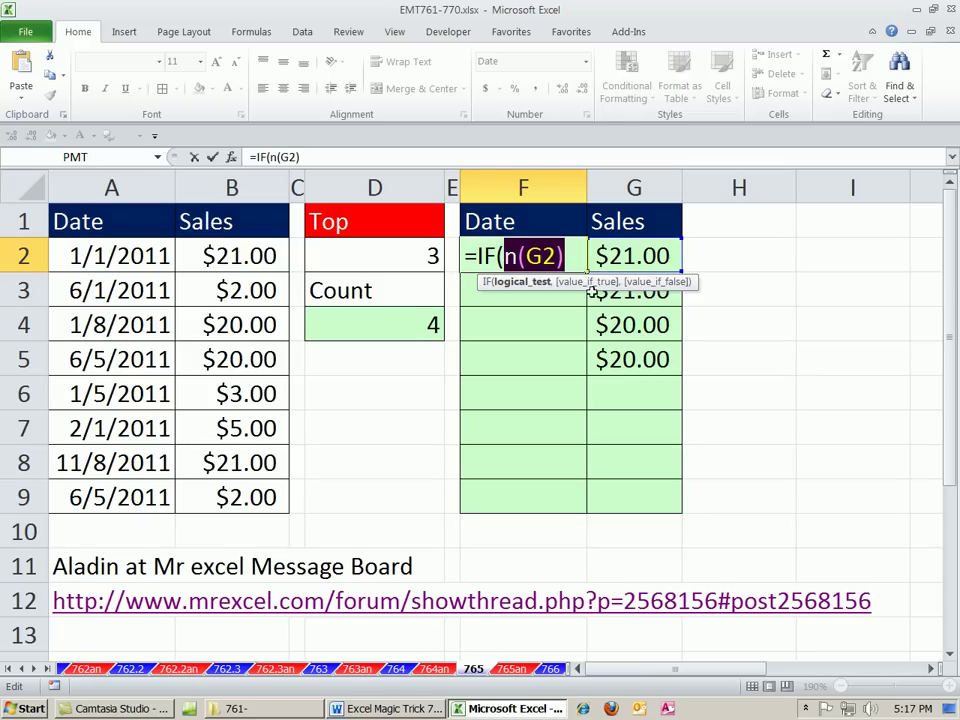
{"action": "key", "text": "Right"}
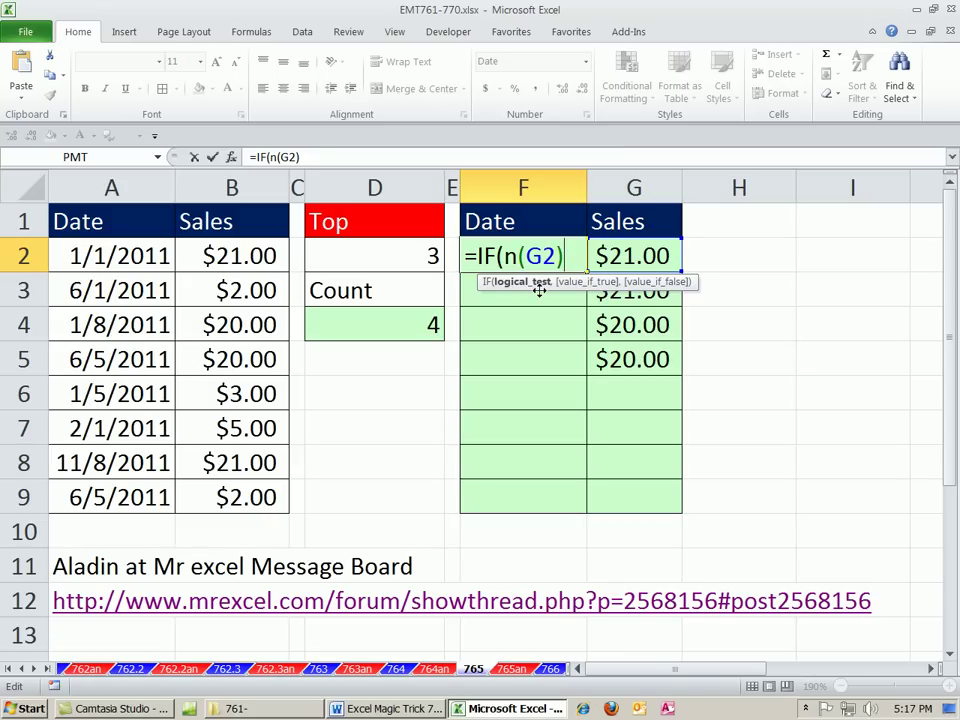
Add INDEX($A$2:$A$9, as the IF's true result in F2's formula.
{"action": "type", "text": ","}
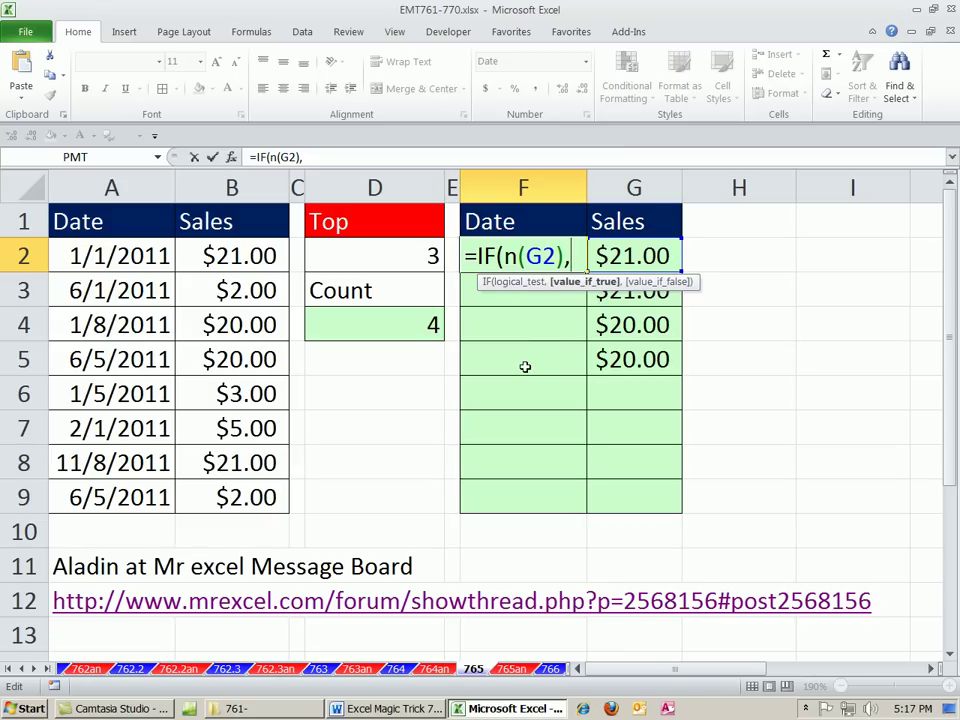
{"action": "type", "text": "in"}
{"action": "key", "text": "Tab"}
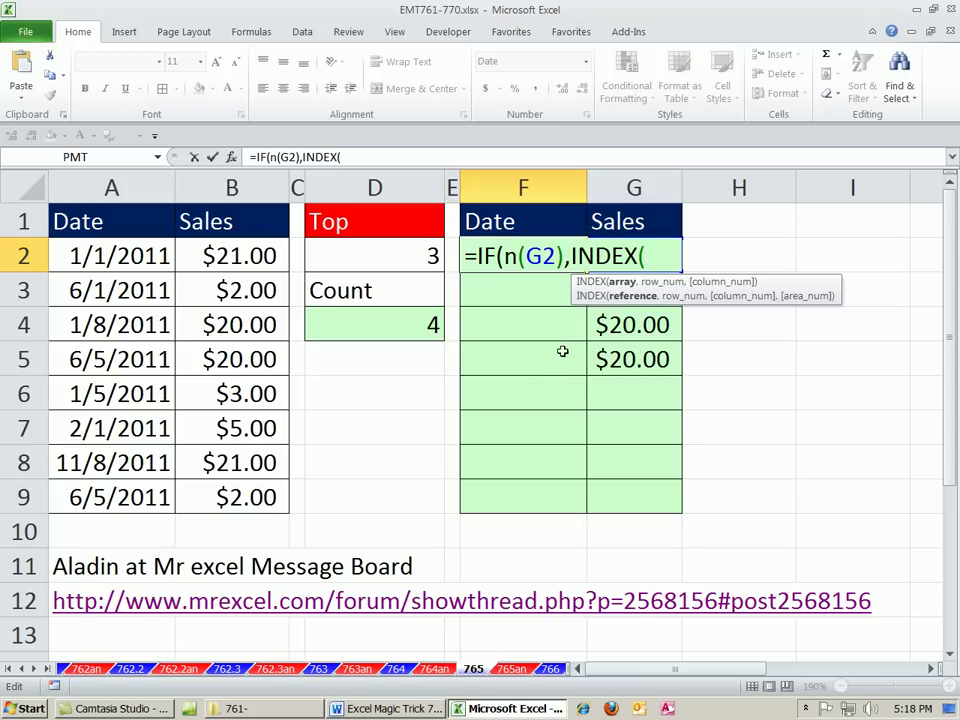
{"action": "left_click_drag", "start_coordinate": [163, 256], "coordinate": [163, 497]}
{"action": "key", "text": "F4"}
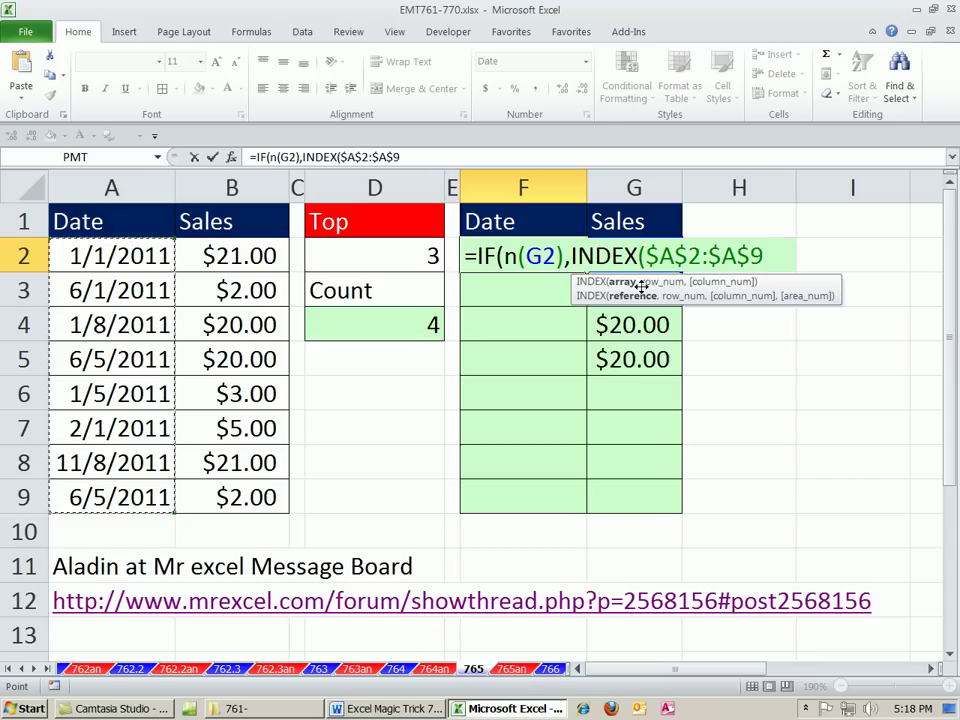
{"action": "type", "text": ","}
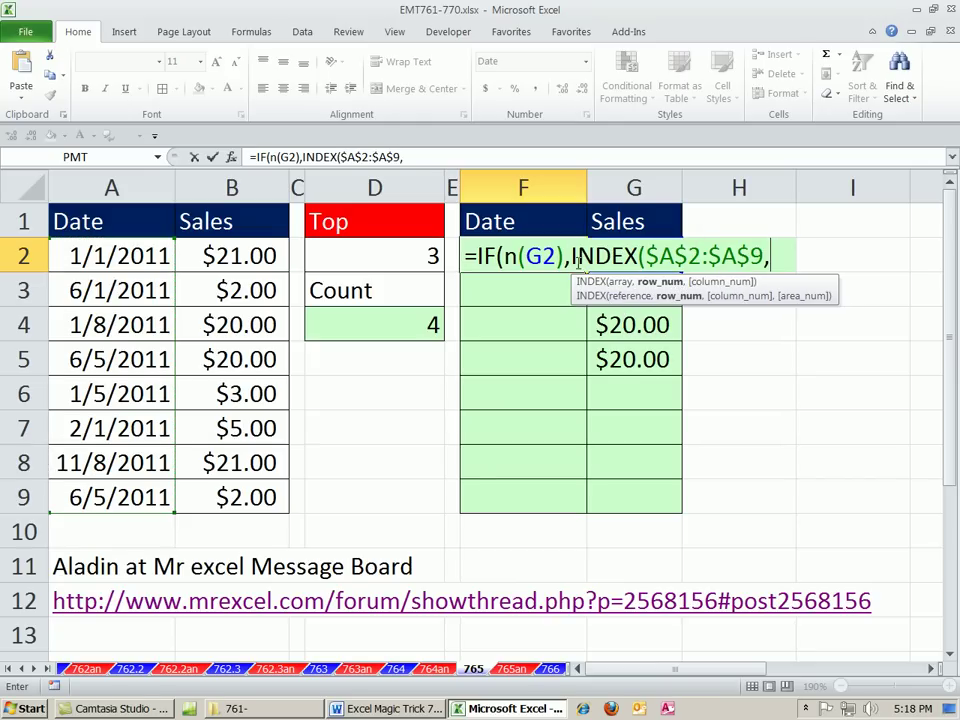
{"action": "left_click_drag", "start_coordinate": [574, 285], "coordinate": [553, 397]}
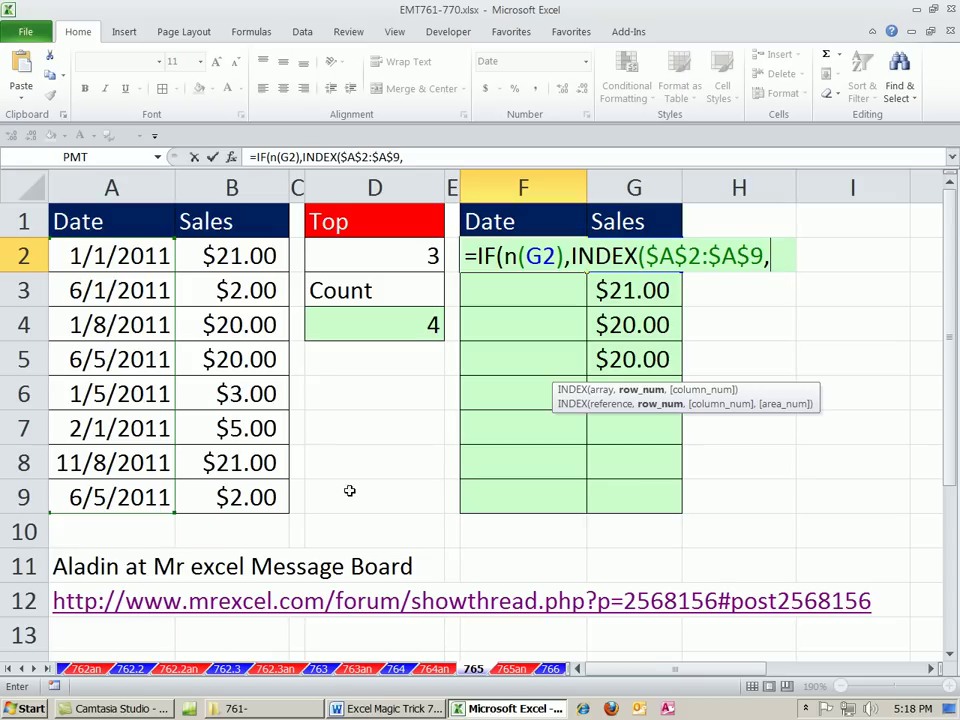
Add SMALL(IF($B$2:$B$9=G2 as INDEX's row argument.
{"action": "type", "text": "sm"}
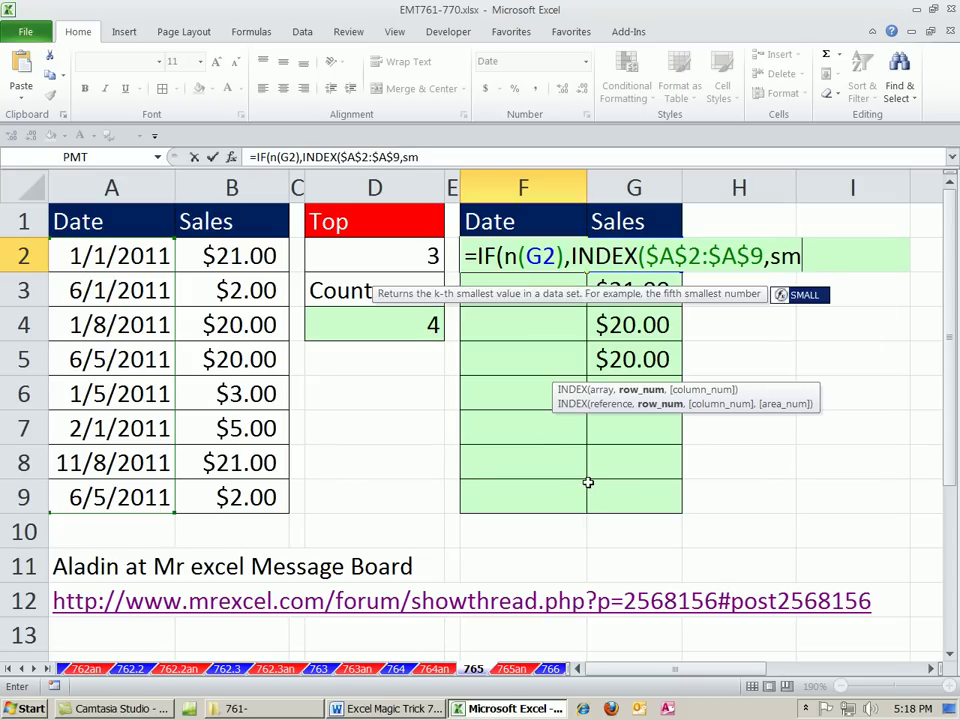
{"action": "key", "text": "Tab"}
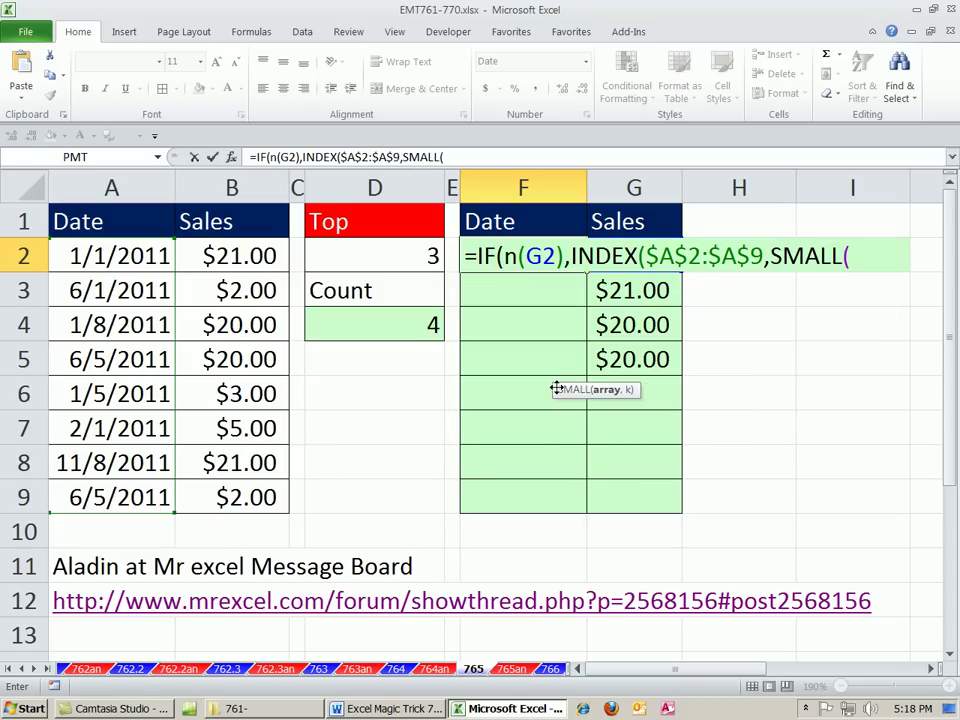
{"action": "left_click_drag", "start_coordinate": [561, 392], "coordinate": [732, 303]}
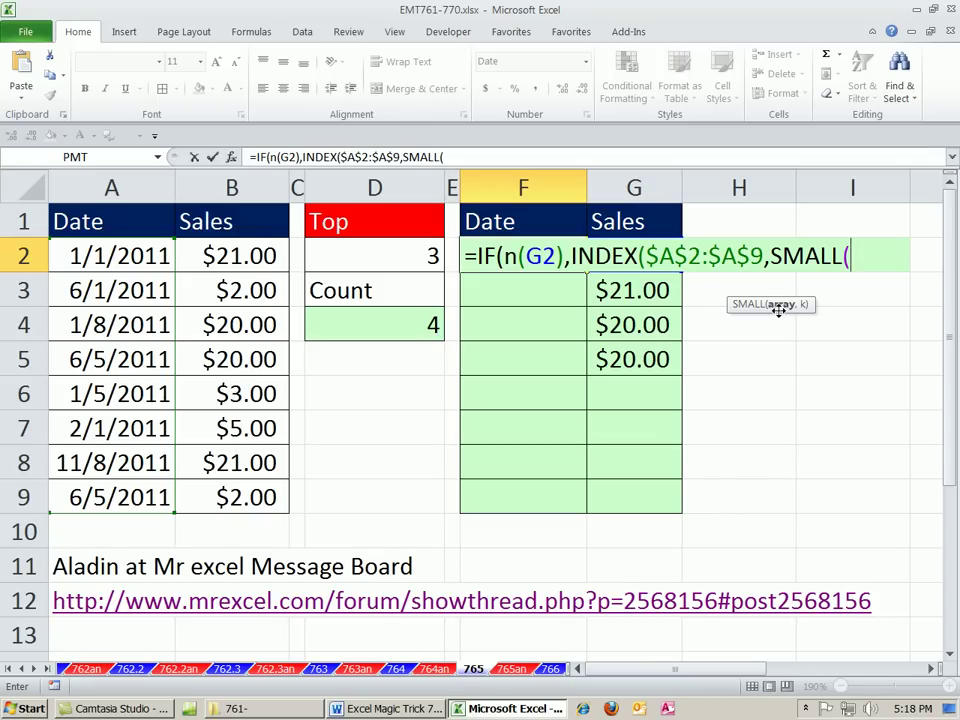
{"action": "type", "text": "i"}
{"action": "key", "text": "Tab"}
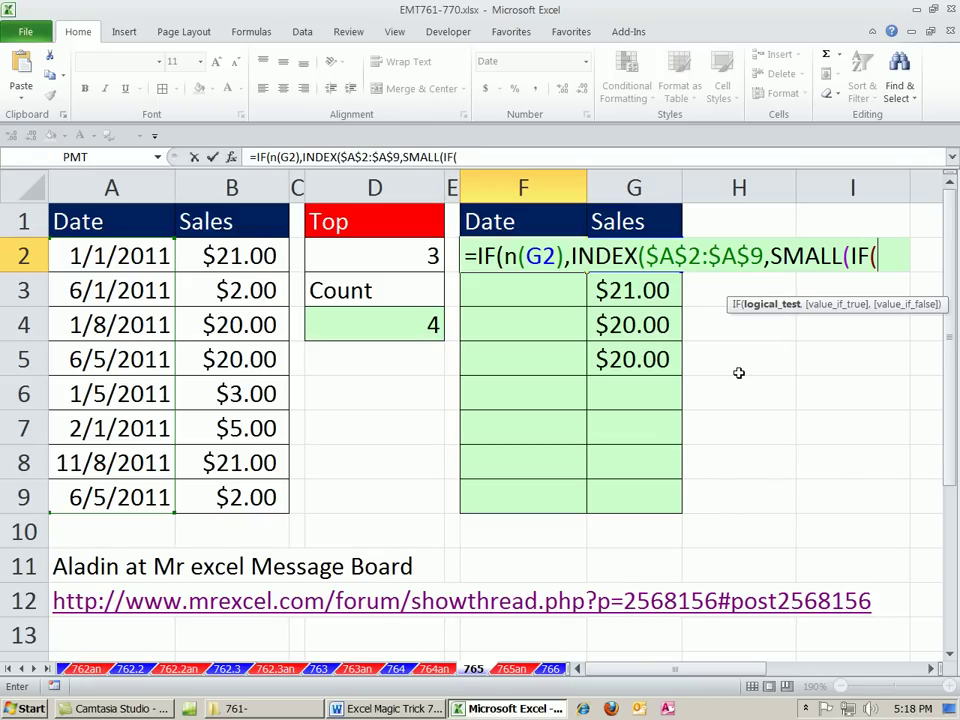
{"action": "left_click", "coordinate": [230, 256]}
{"action": "left_click_drag", "start_coordinate": [230, 256], "coordinate": [233, 495]}
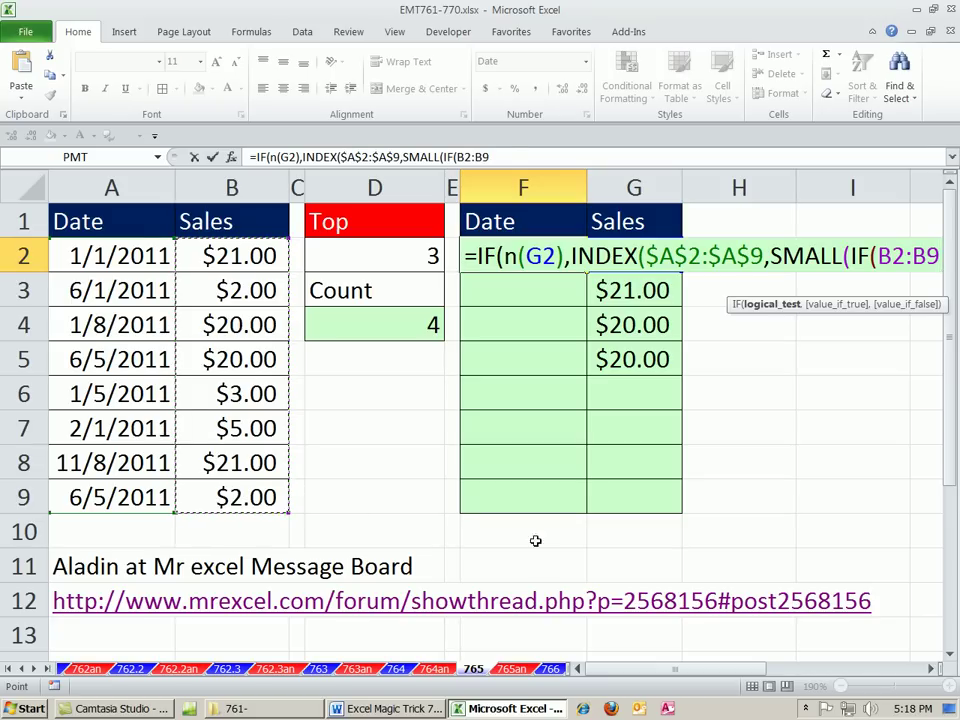
{"action": "key", "text": "F4"}
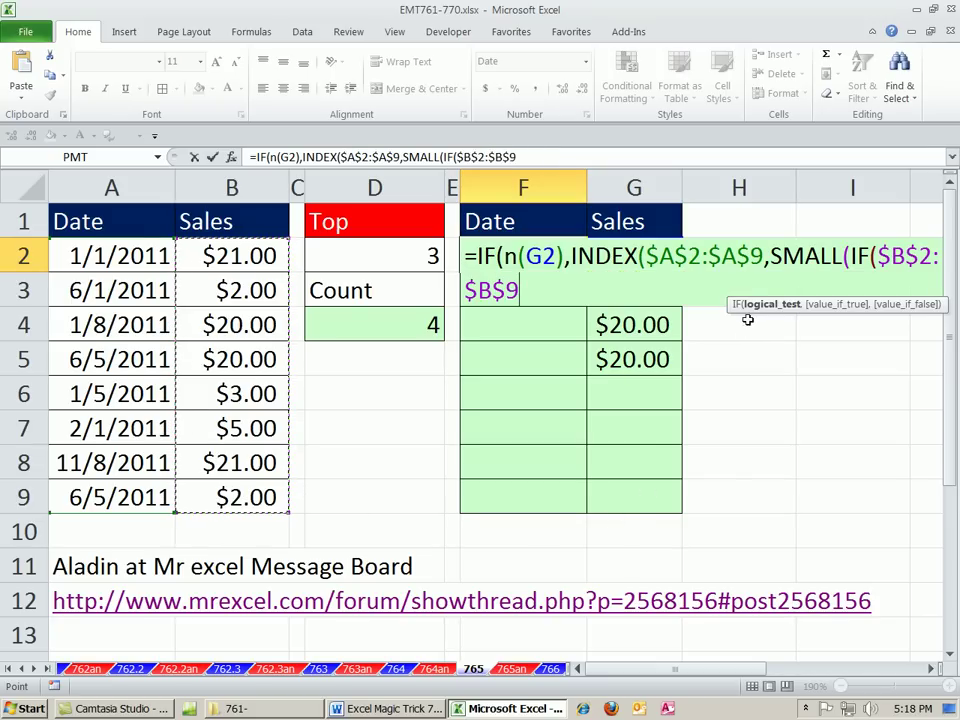
{"action": "type", "text": "="}
{"action": "left_click", "coordinate": [598, 243]}
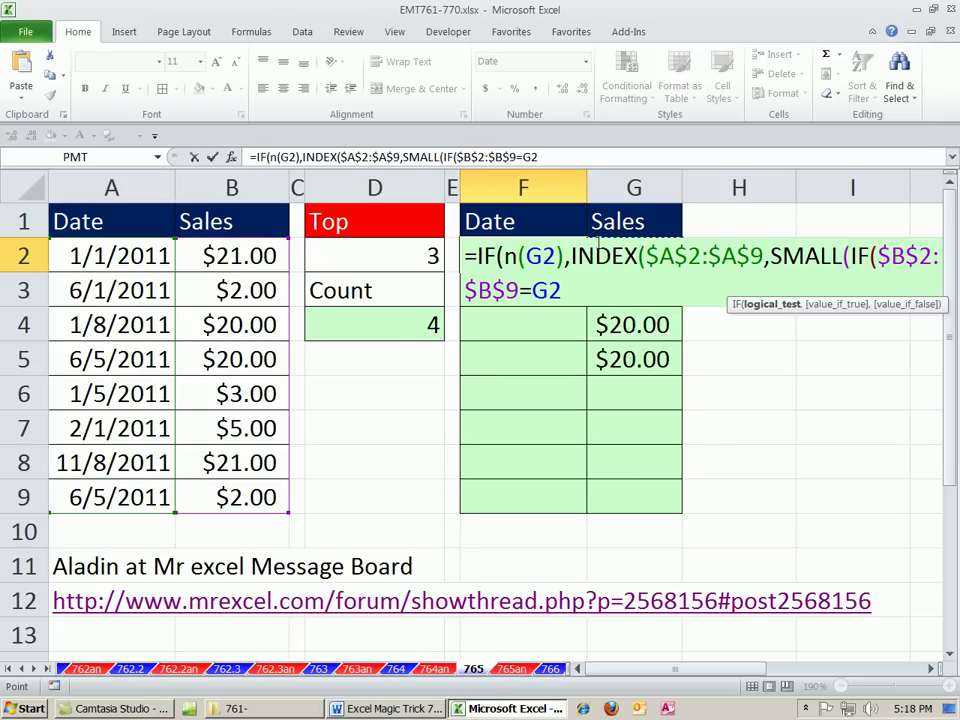
Add ,ROW($A$2:$A$9) and inspect its row numbers with F9 before restoring it.
{"action": "type", "text": ","}
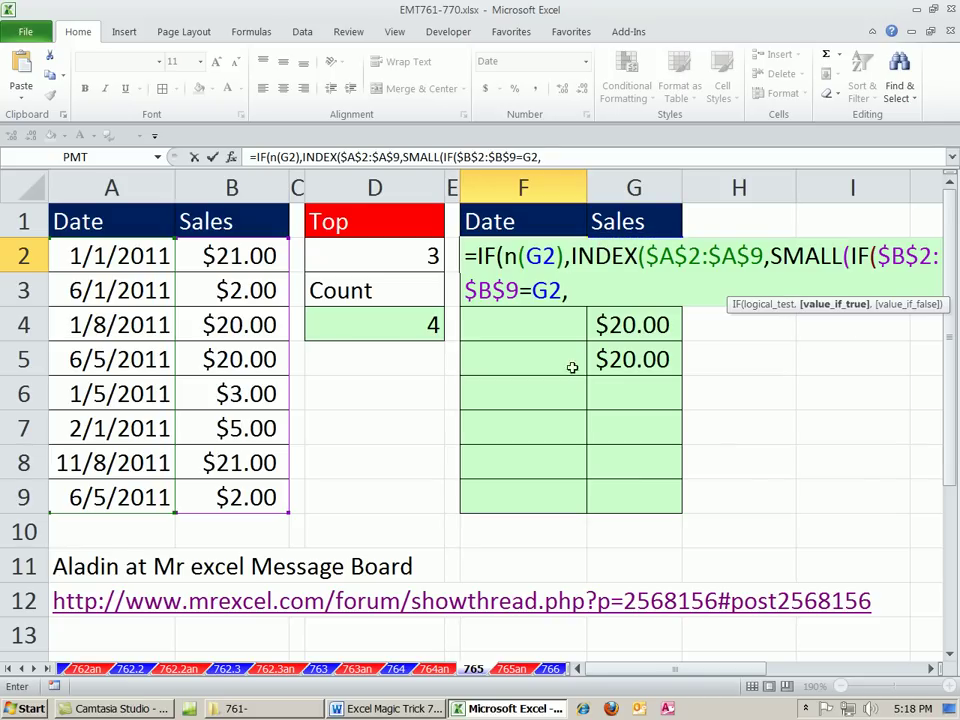
{"action": "type", "text": "row"}
{"action": "key", "text": "Tab"}
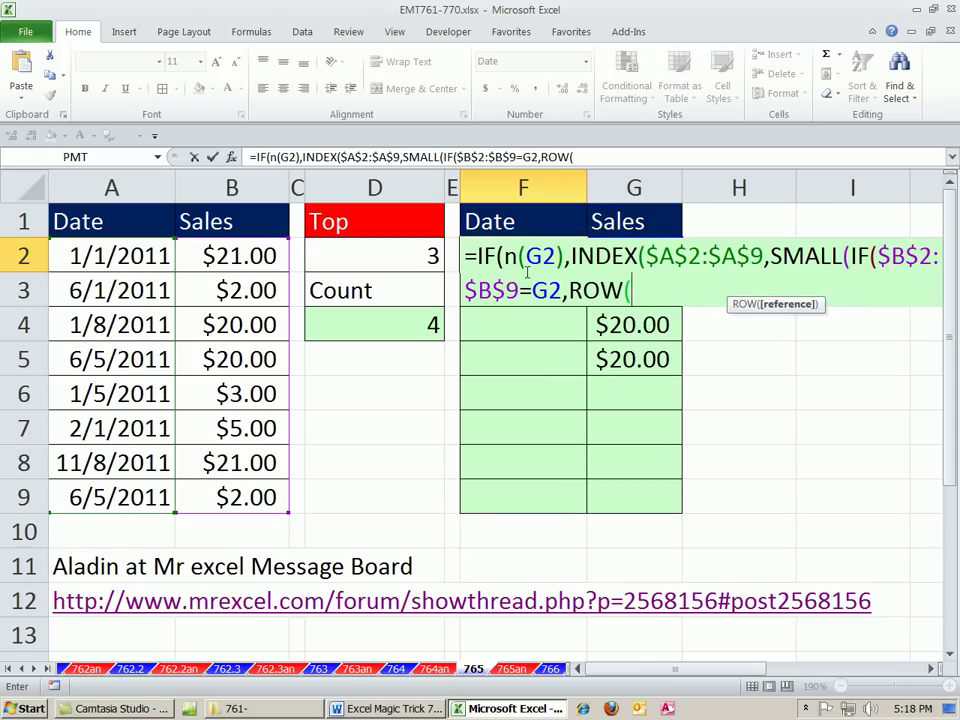
{"action": "left_click_drag", "start_coordinate": [129, 253], "coordinate": [130, 489]}
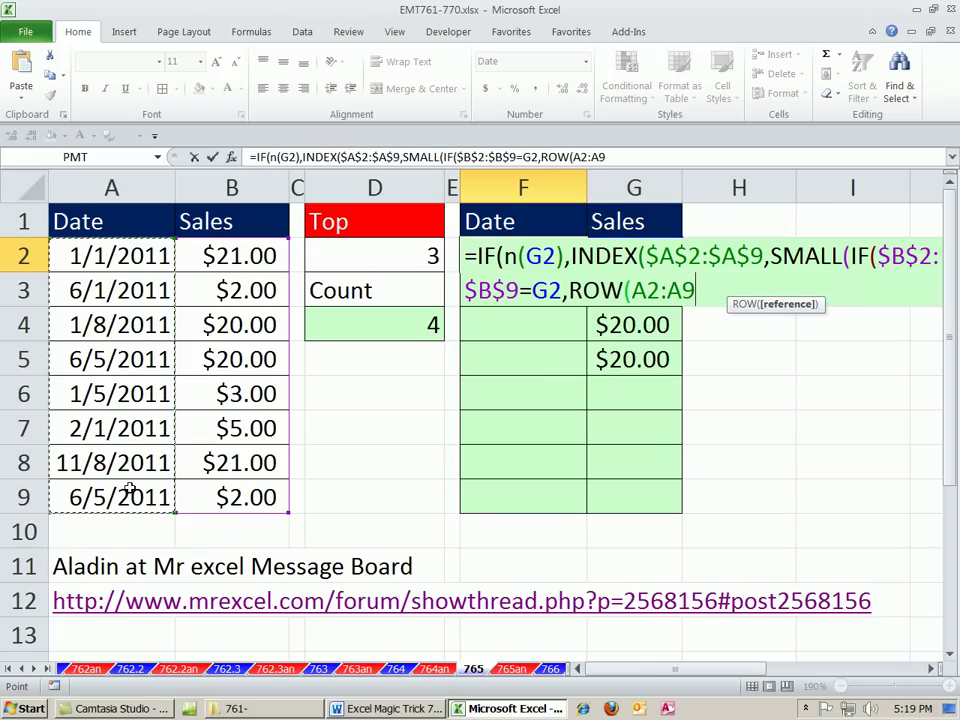
{"action": "key", "text": "F4"}
{"action": "type", "text": ")"}
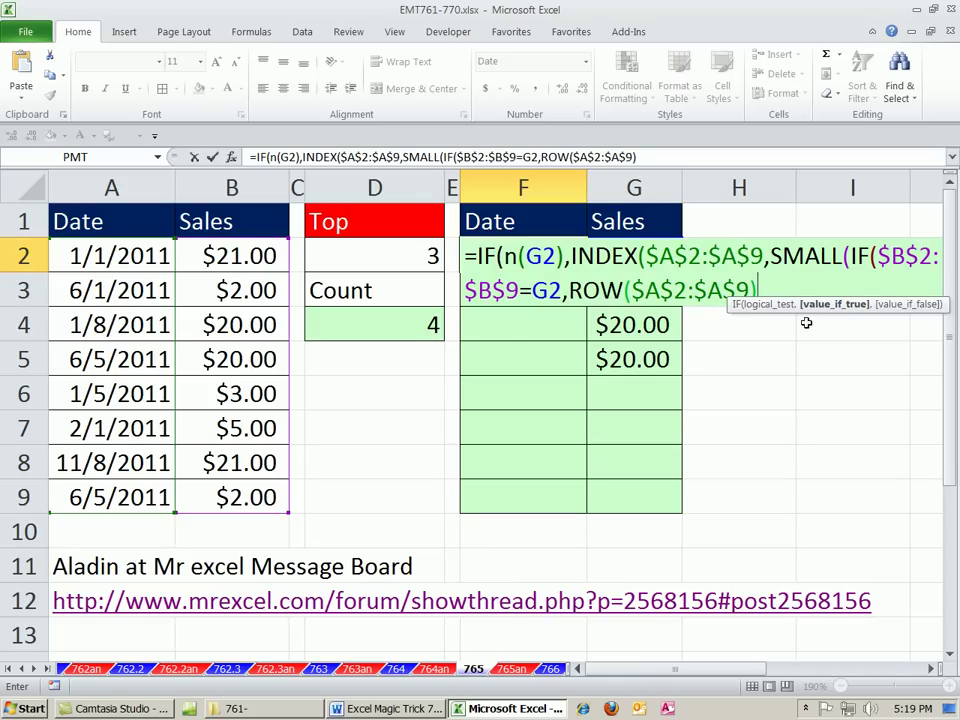
{"action": "left_click_drag", "start_coordinate": [727, 306], "coordinate": [562, 386]}
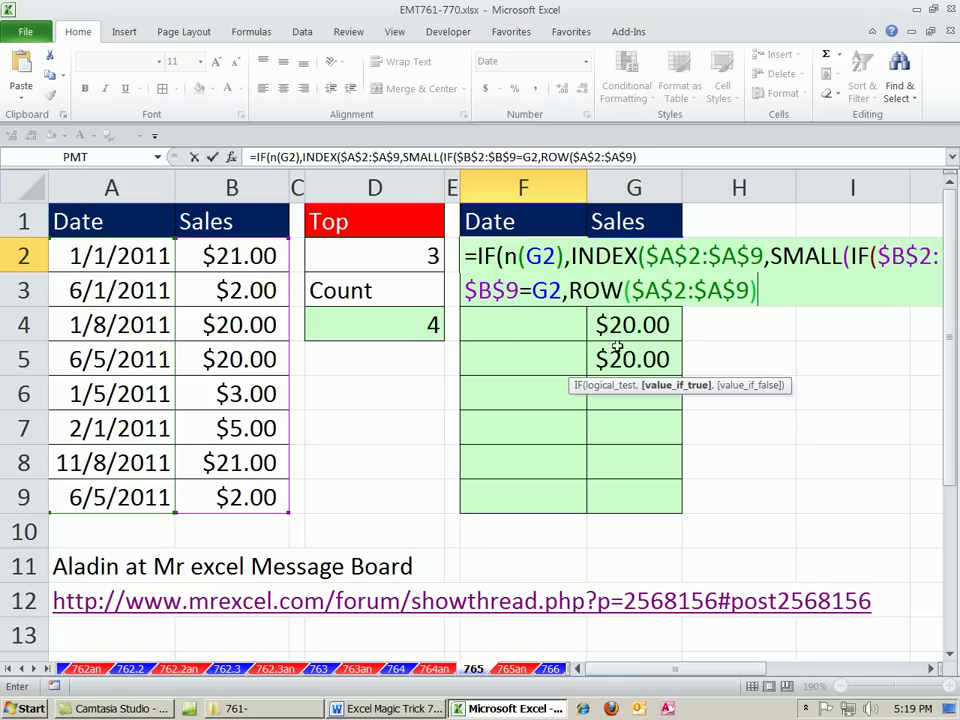
{"action": "left_click_drag", "start_coordinate": [571, 290], "coordinate": [758, 290]}
{"action": "key", "text": "F9"}
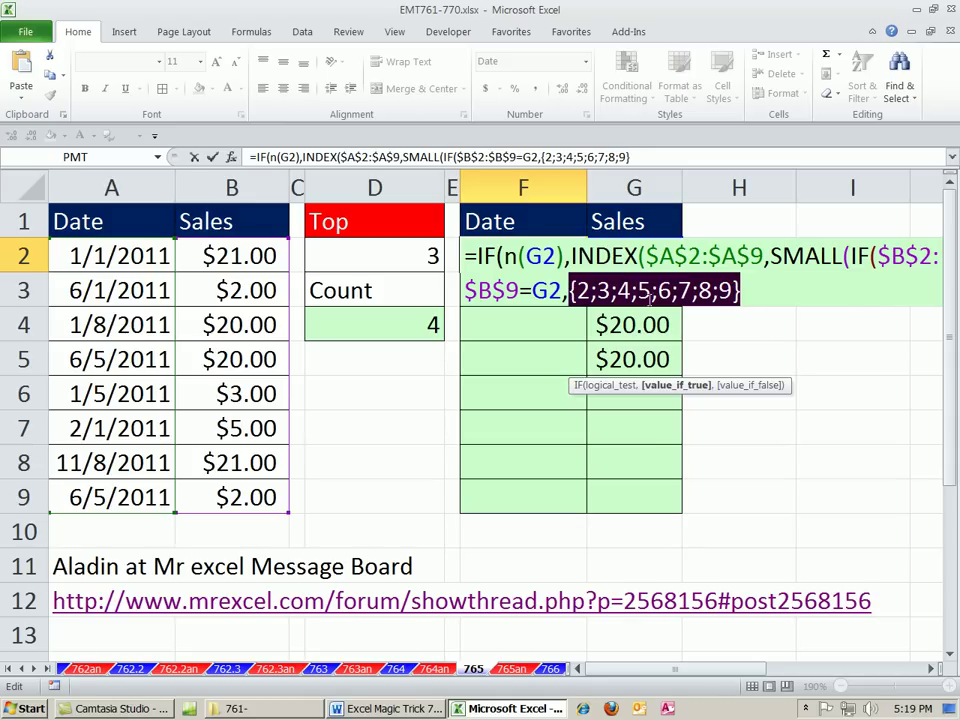
{"action": "key", "text": "ctrl+z"}
{"action": "left_click", "coordinate": [786, 296]}
Append -ROW($A$2)+1 to convert to relative row numbers, highlighting the calculation.
{"action": "type", "text": "-row"}
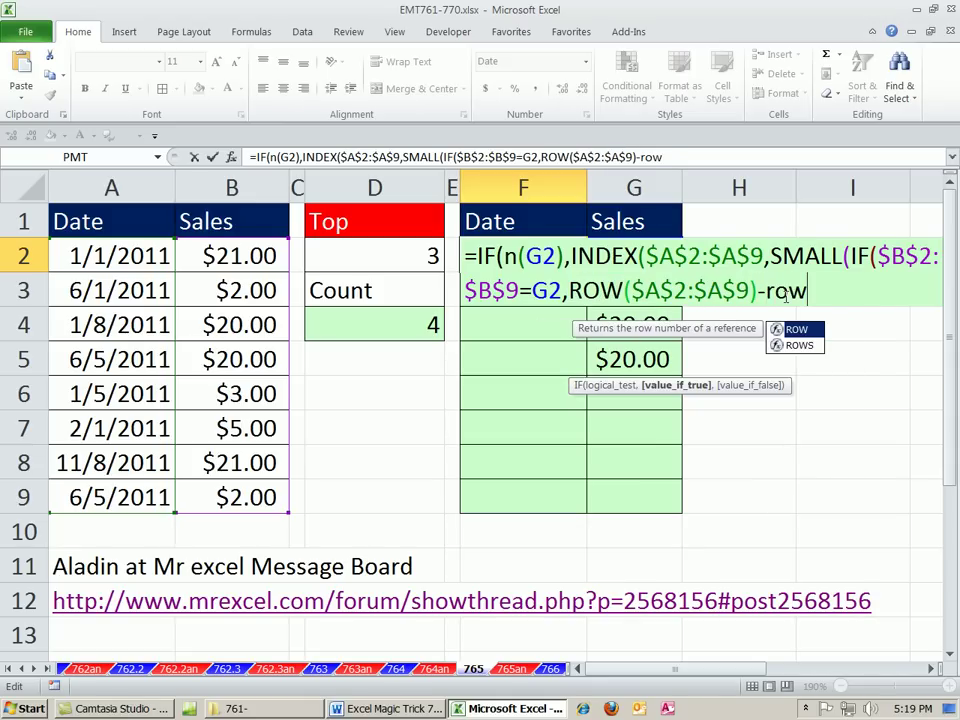
{"action": "key", "text": "Tab"}
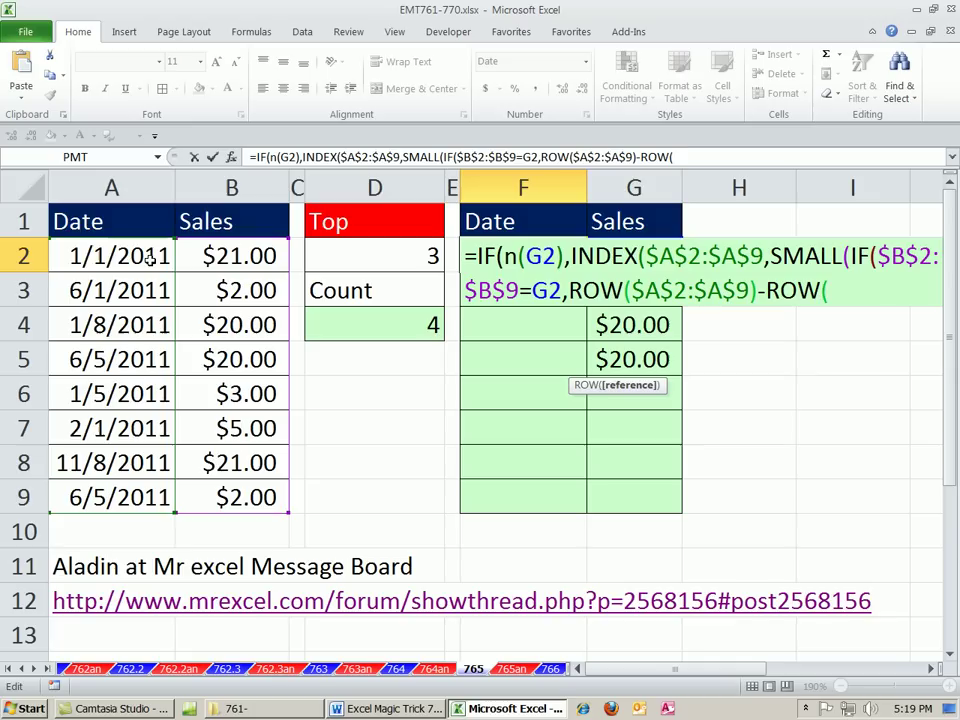
{"action": "left_click", "coordinate": [163, 256]}
{"action": "key", "text": "F4"}
{"action": "type", "text": ")"}
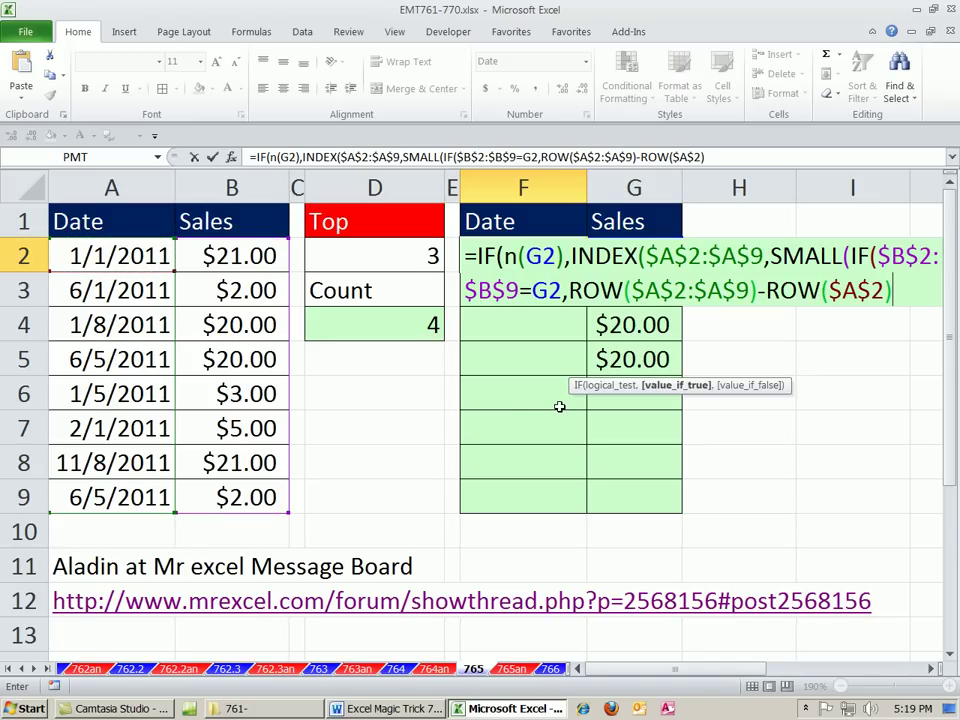
{"action": "type", "text": "+1"}
{"action": "left_click_drag", "start_coordinate": [582, 290], "coordinate": [925, 292]}
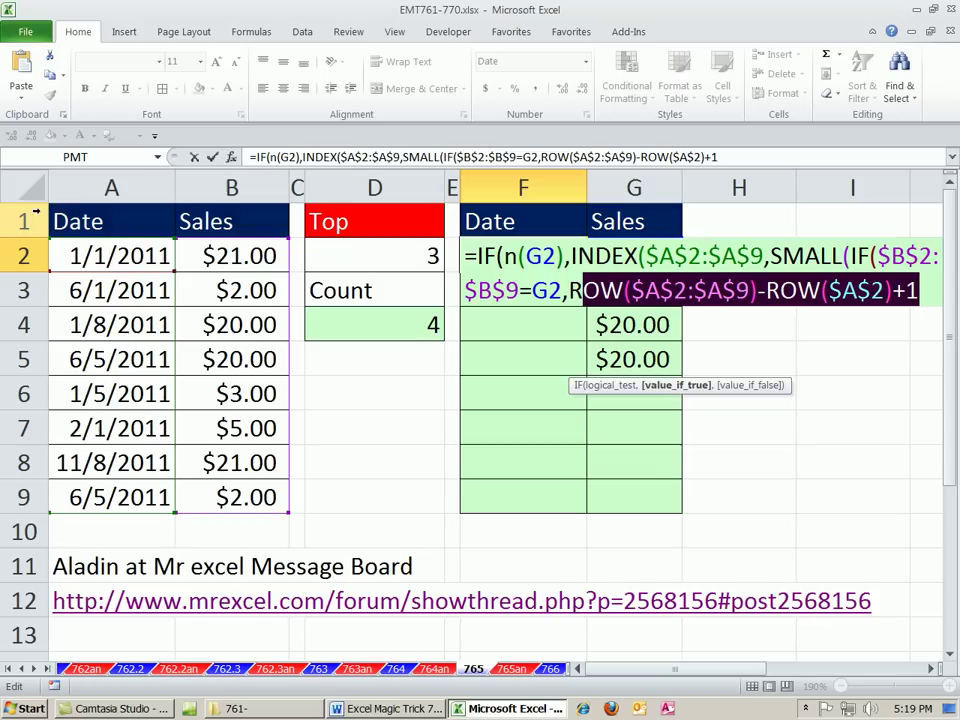
{"action": "left_click_drag", "start_coordinate": [590, 290], "coordinate": [928, 319]}
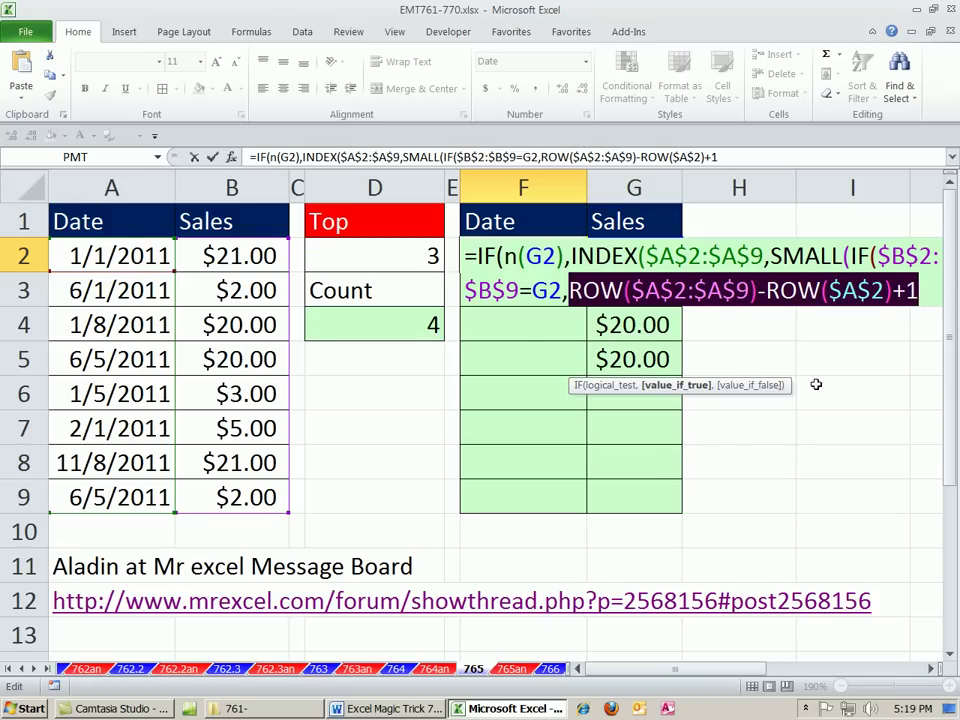
{"action": "key", "text": "Right"}
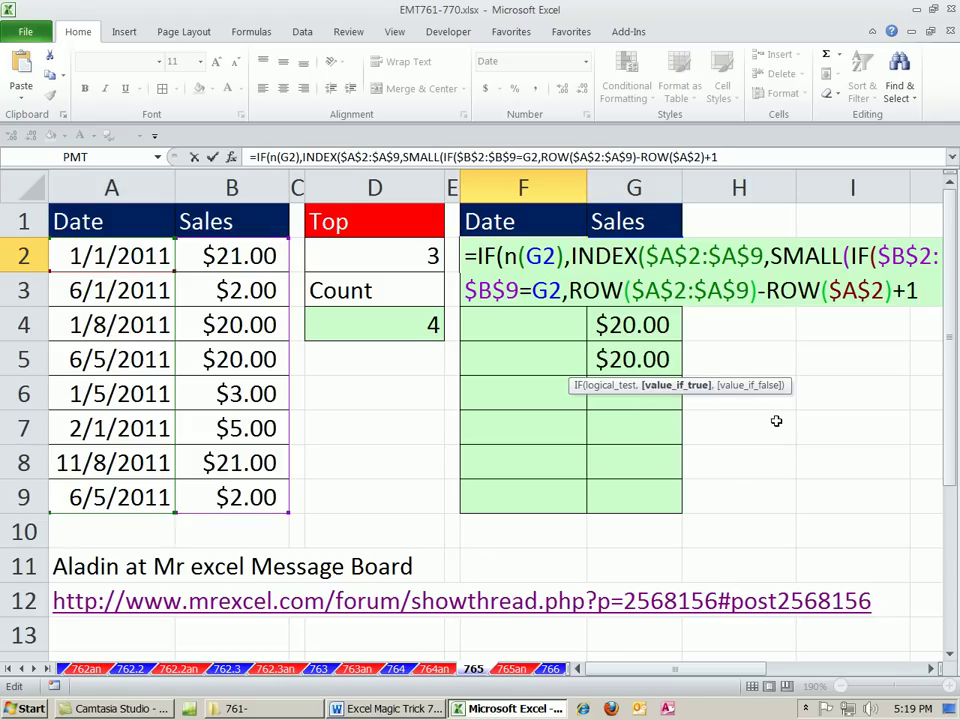
Close the inner IF, inspect its array with F9, restore it, and add a comma.
{"action": "type", "text": ")"}
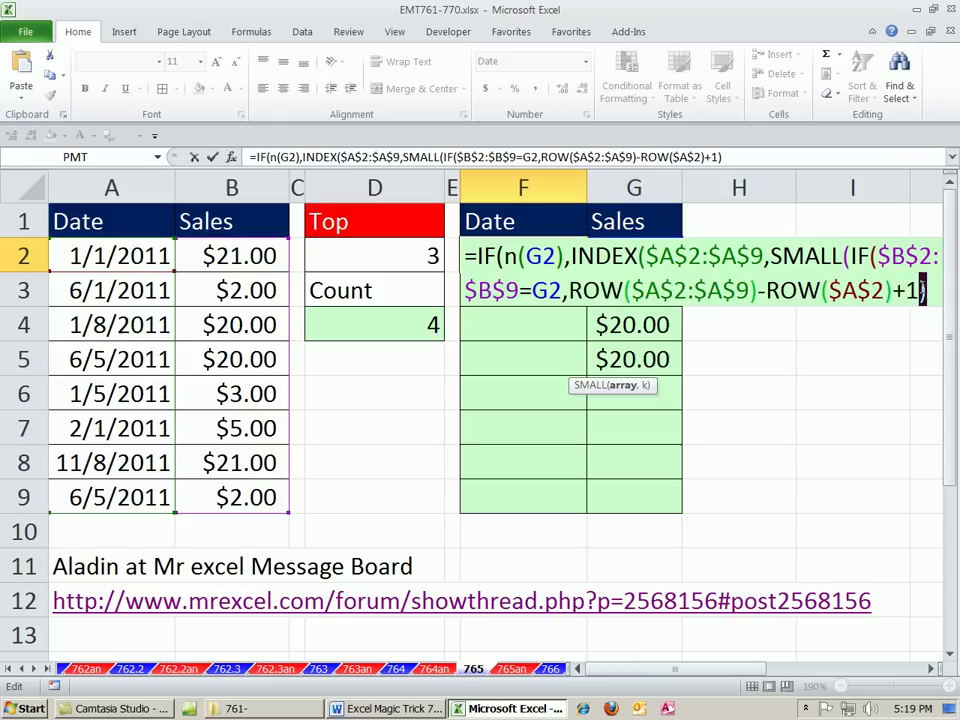
{"action": "left_click_drag", "start_coordinate": [928, 290], "coordinate": [848, 256]}
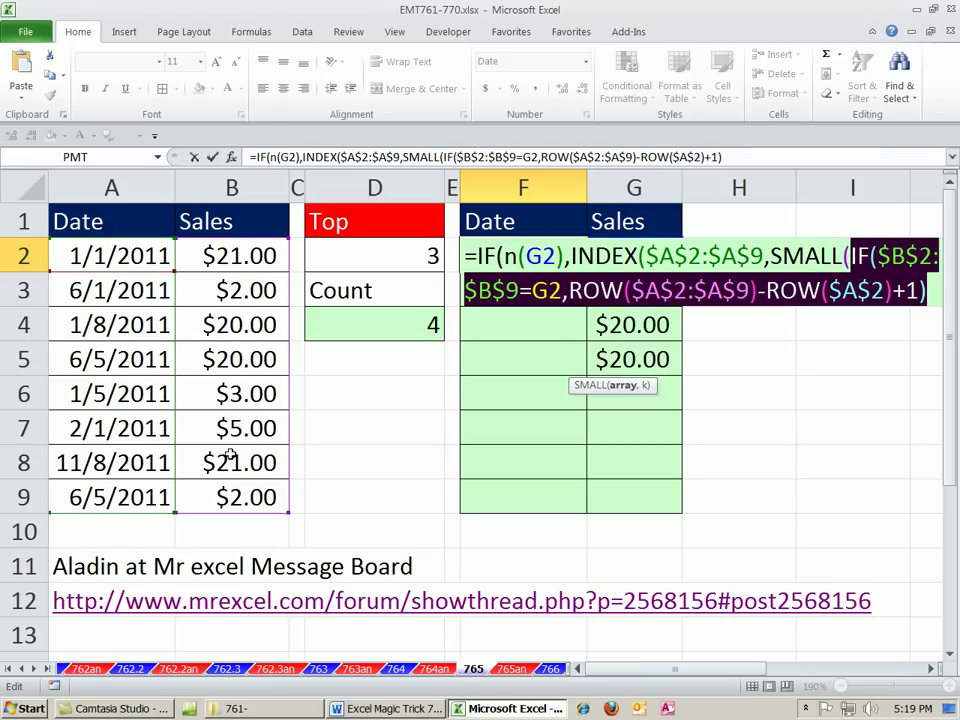
{"action": "key", "text": "F9"}
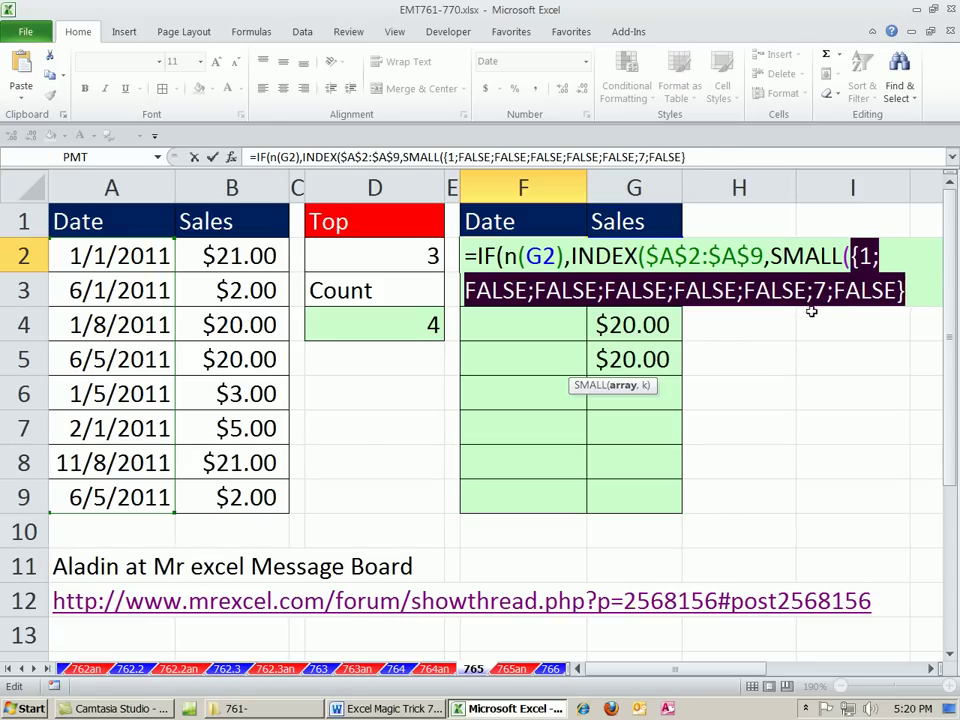
{"action": "key", "text": "ctrl+z"}
{"action": "key", "text": "Right"}
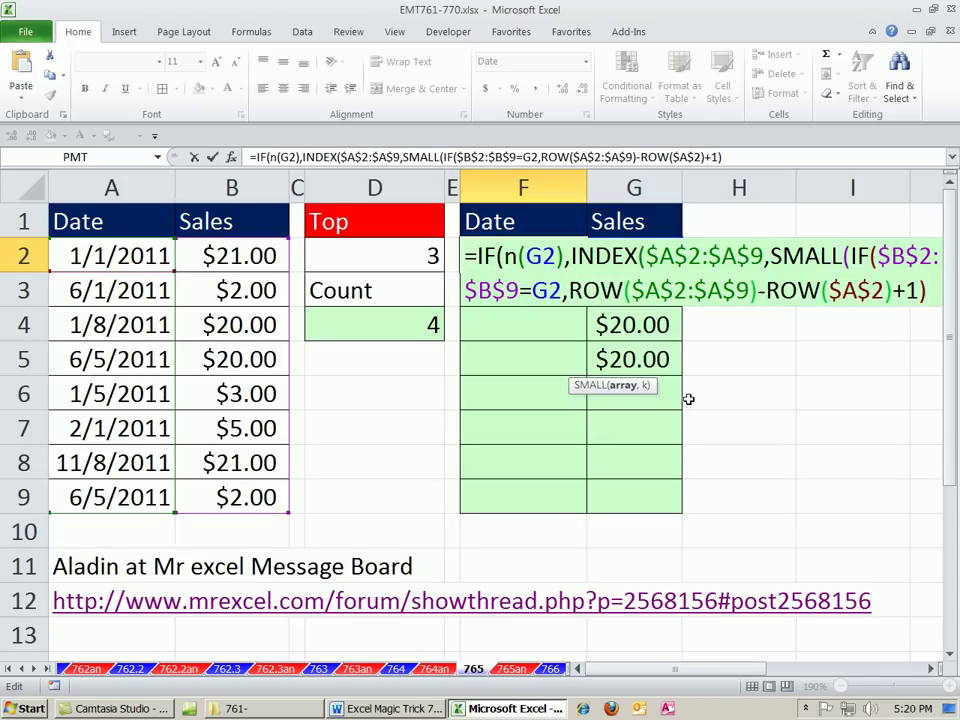
{"action": "type", "text": ","}
Insert COUNTIF with the expanding range G$2:G2 as SMALL's k.
{"action": "type", "text": "count"}
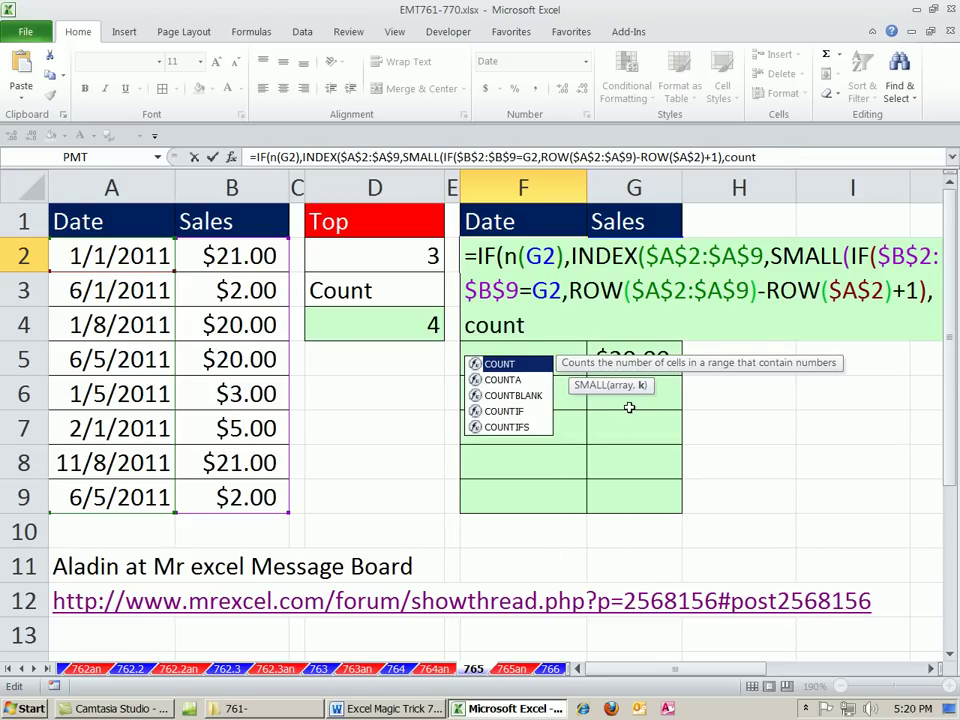
{"action": "type", "text": "i"}
{"action": "key", "text": "Tab"}
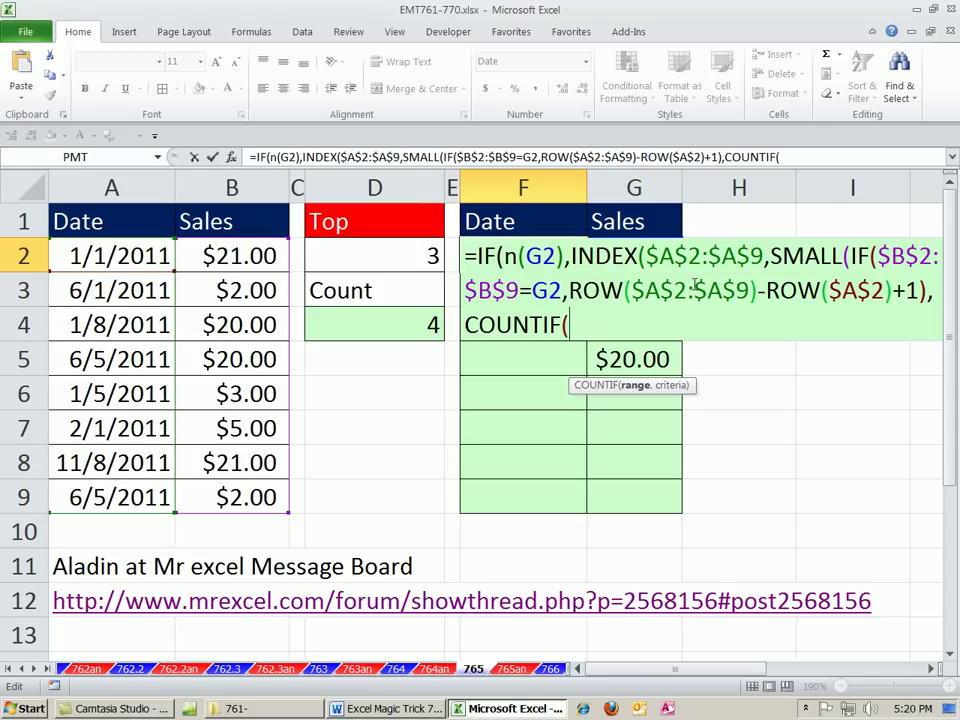
{"action": "key", "text": "F2"}
{"action": "key", "text": "Right"}
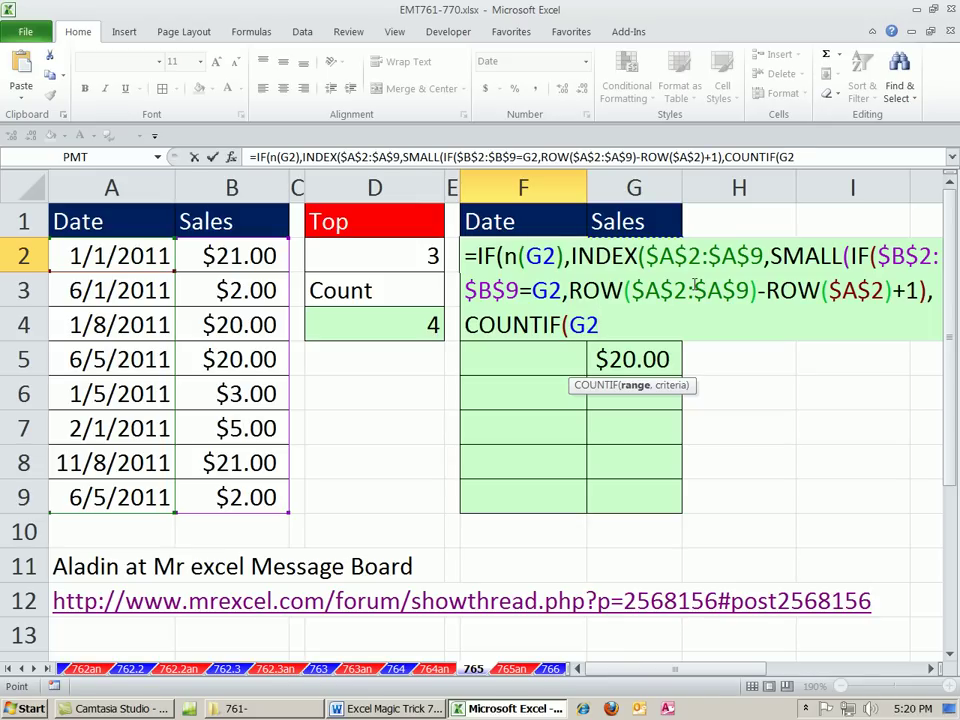
{"action": "key", "text": "F8"}
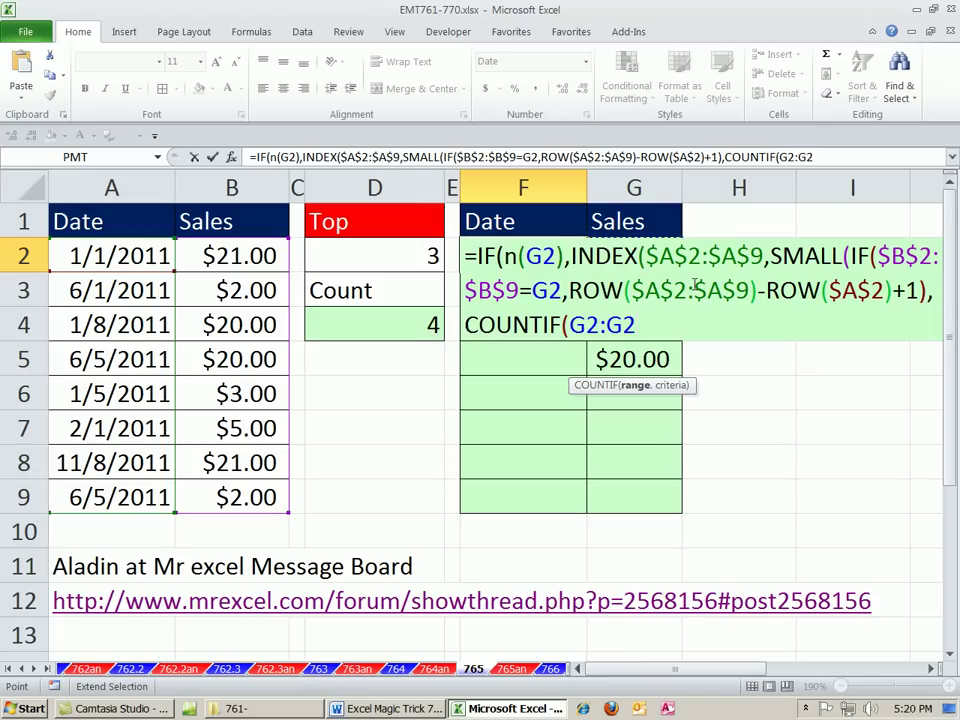
{"action": "double_click", "coordinate": [588, 324]}
{"action": "left_click", "coordinate": [585, 325]}
{"action": "key", "text": "F4"}
{"action": "key", "text": "F4"}
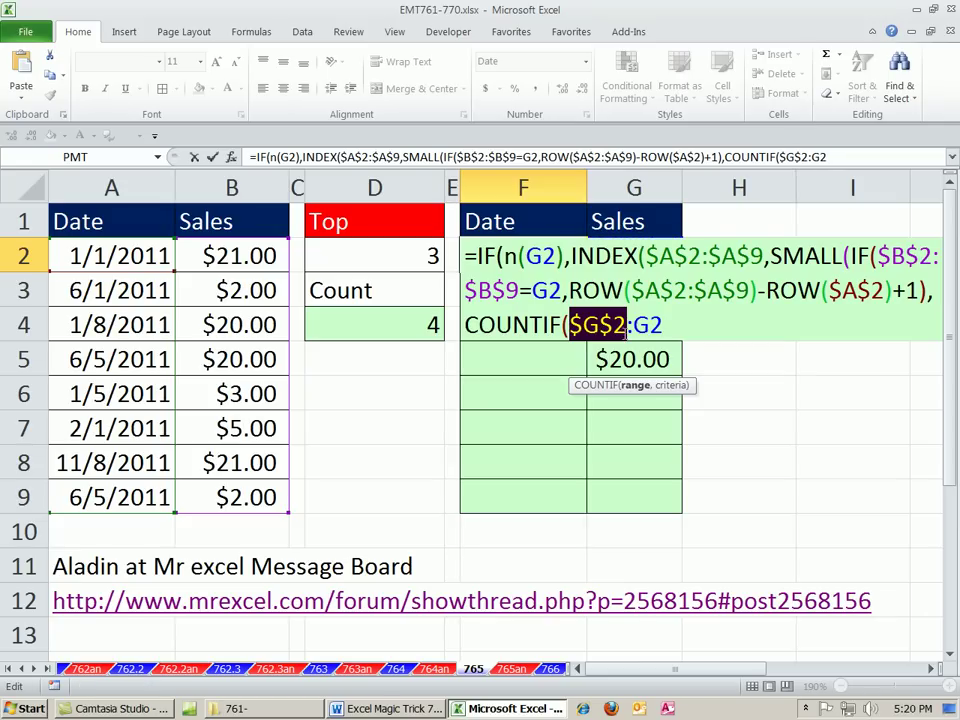
{"action": "left_click", "coordinate": [655, 325]}
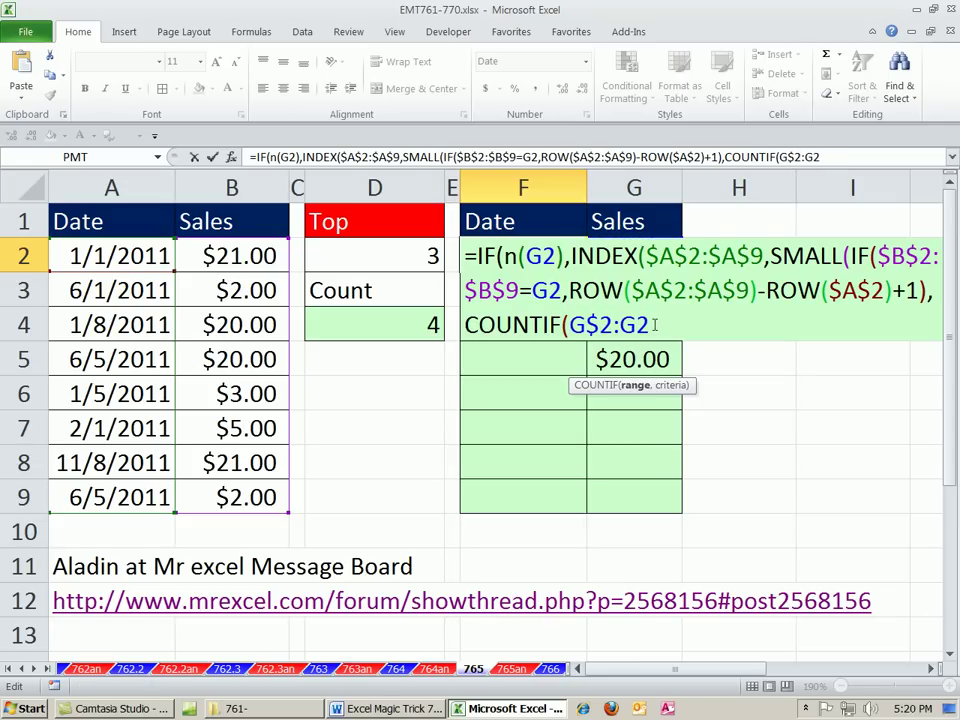
{"action": "type", "text": ","}
Add G2 as the criteria, close COUNTIF and SMALL, then temporarily replace SMALL with 1.
{"action": "key", "text": "Right"}
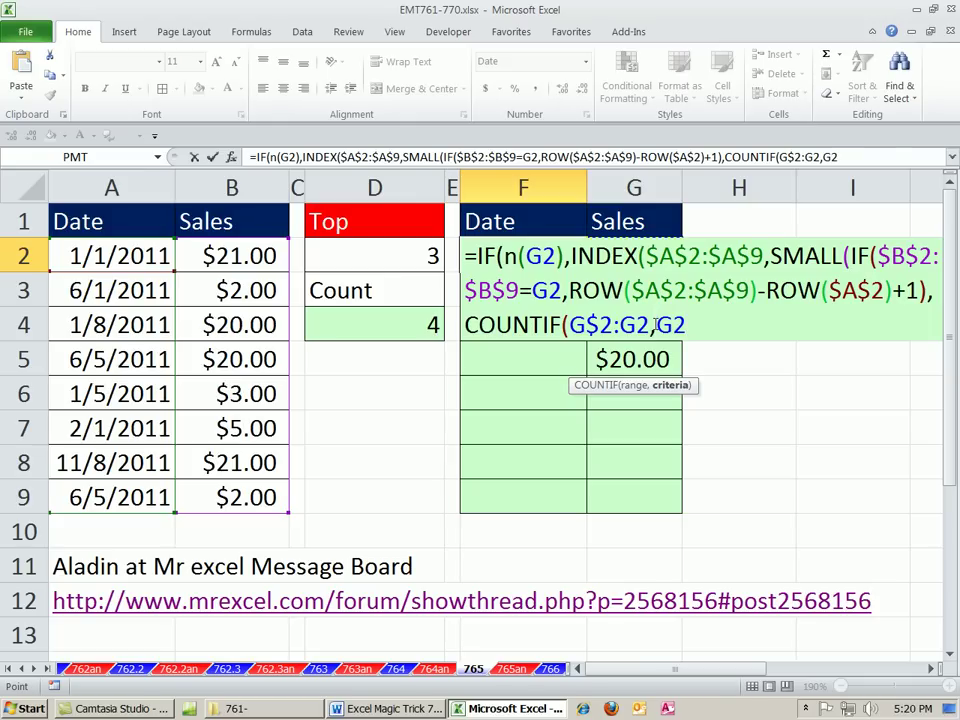
{"action": "left_click_drag", "start_coordinate": [583, 325], "coordinate": [649, 327]}
{"action": "left_click", "coordinate": [672, 325]}
{"action": "type", "text": ")"}
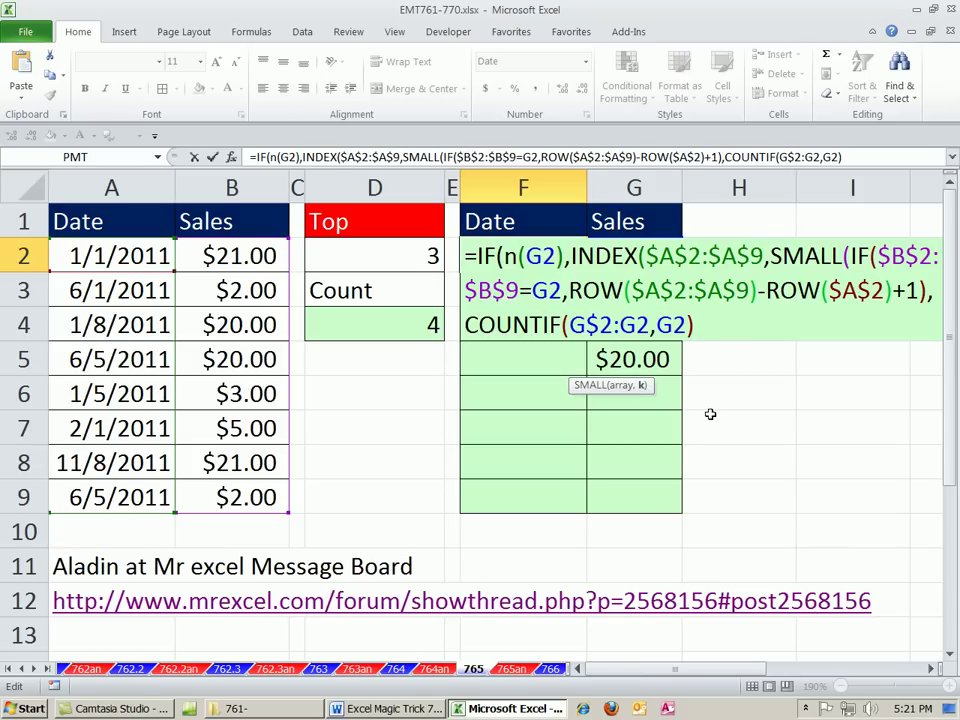
{"action": "type", "text": ")"}
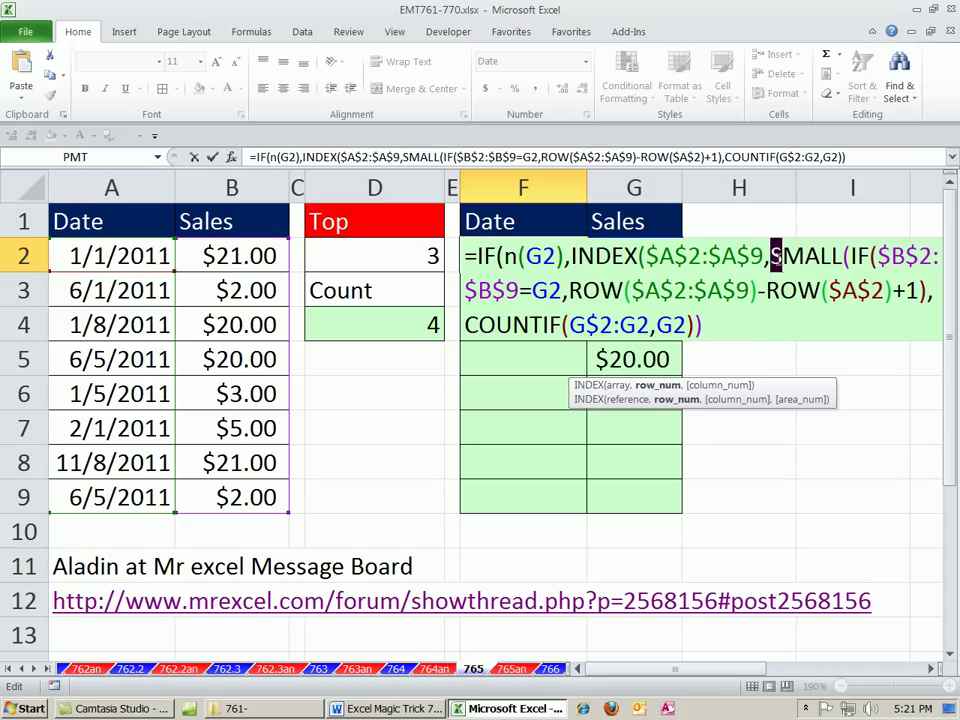
{"action": "left_click_drag", "start_coordinate": [776, 257], "coordinate": [789, 325]}
{"action": "type", "text": "1"}
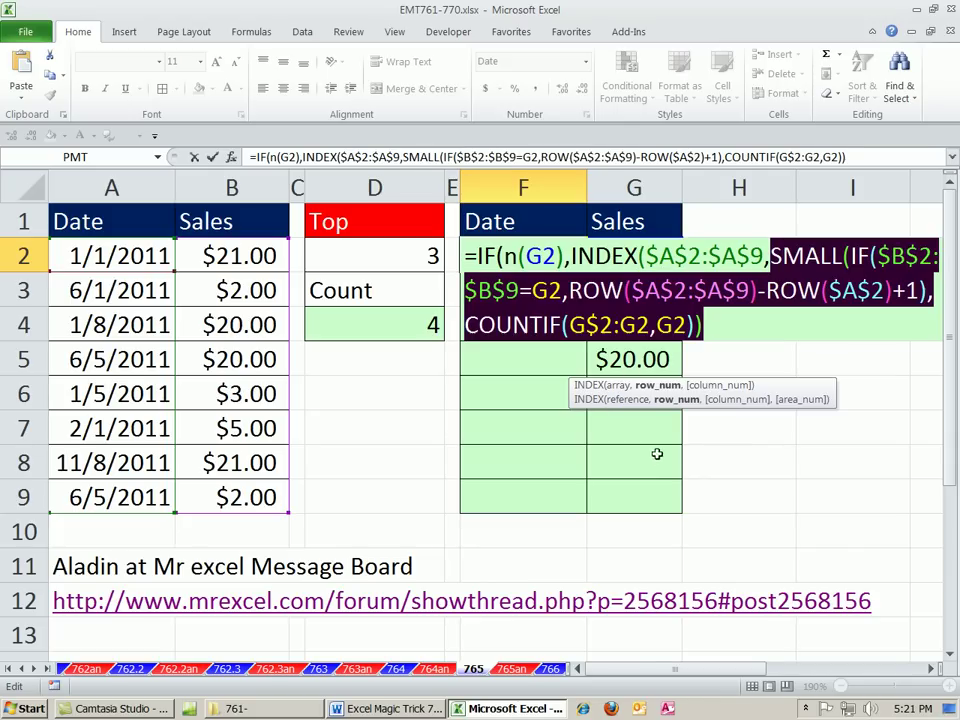
Restore SMALL, close with ,"") and array-enter F2, then fill it down to F9.
{"action": "key", "text": "ctrl+z"}
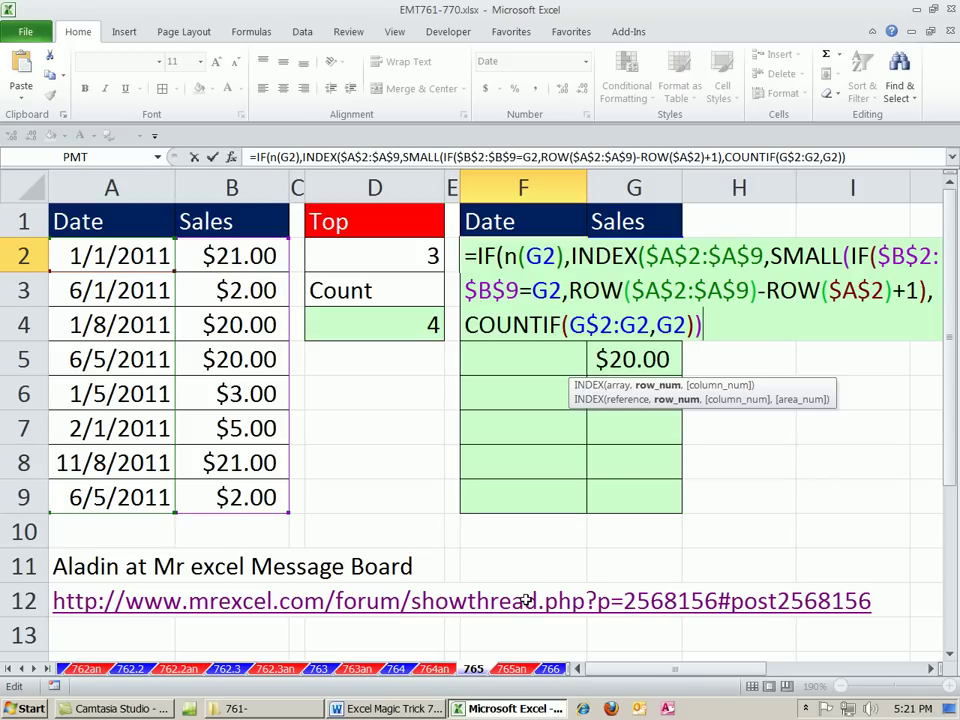
{"action": "type", "text": ")"}
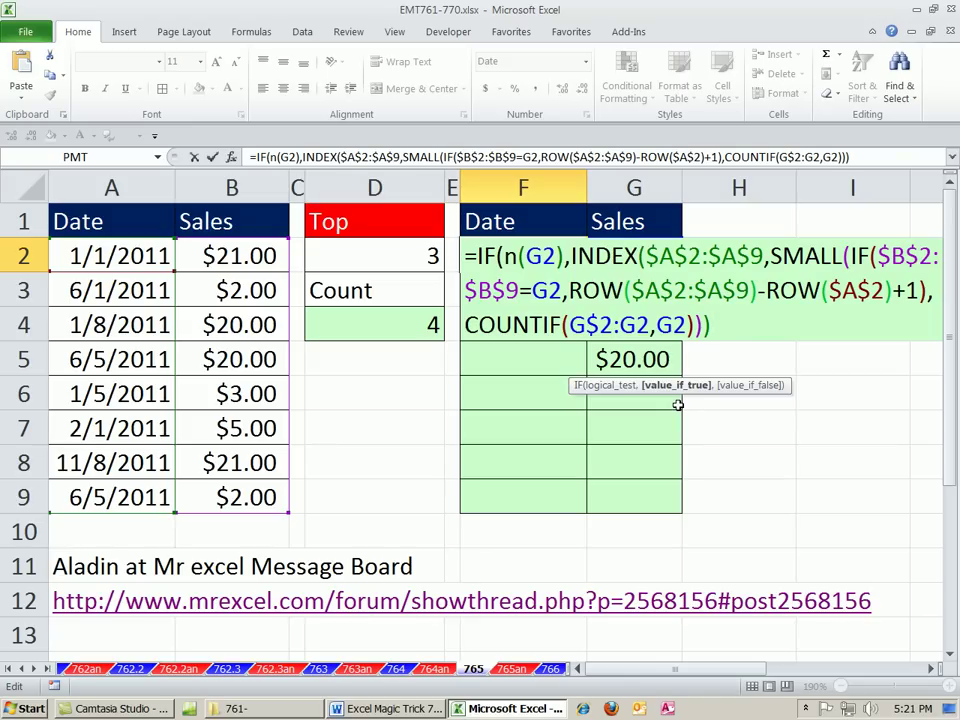
{"action": "type", "text": ","}
{"action": "type", "text": "\"\""}
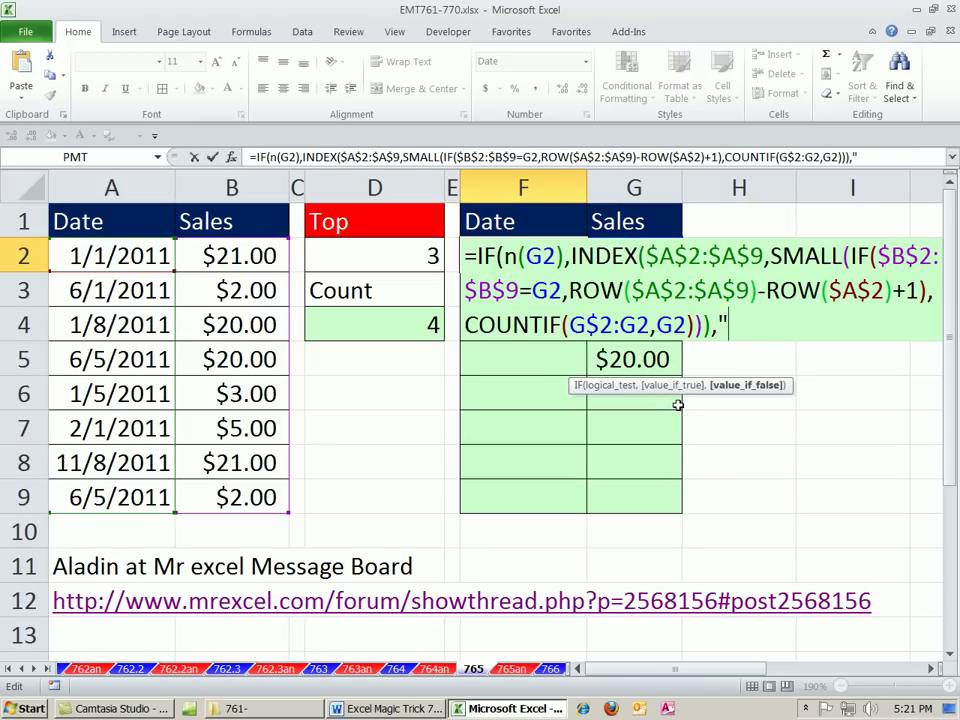
{"action": "type", "text": ")"}
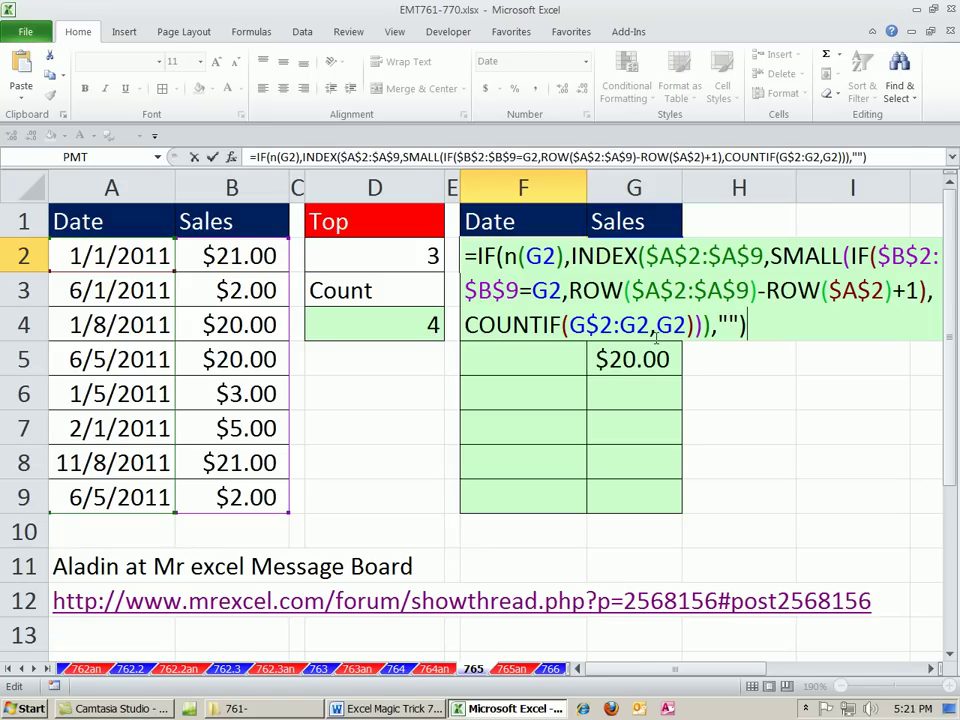
{"action": "key", "text": "ctrl+Return"}
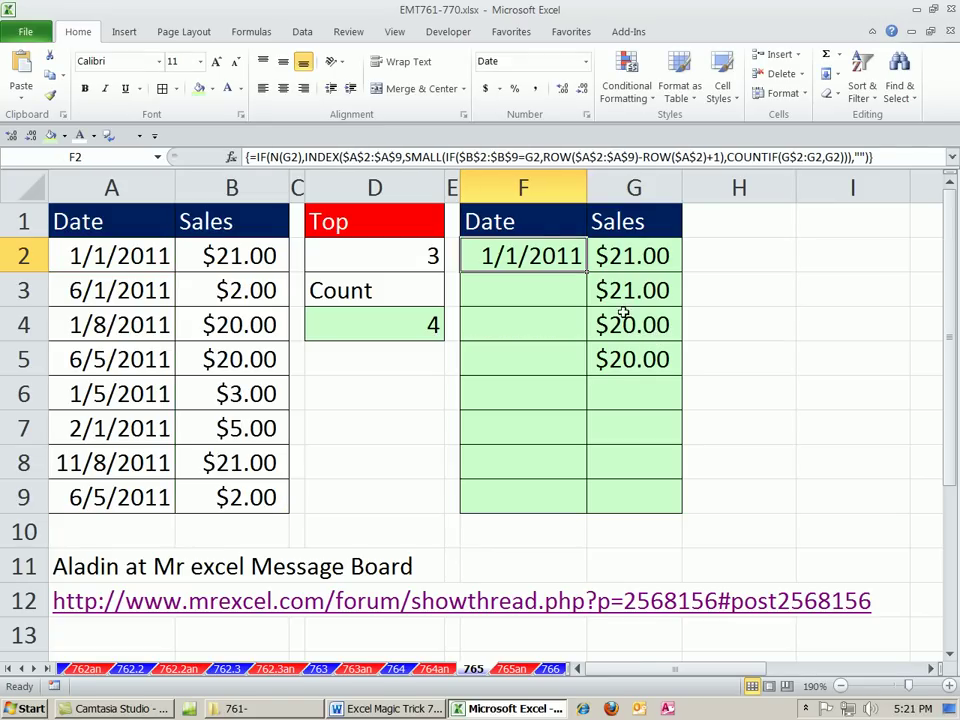
{"action": "double_click", "coordinate": [547, 256]}
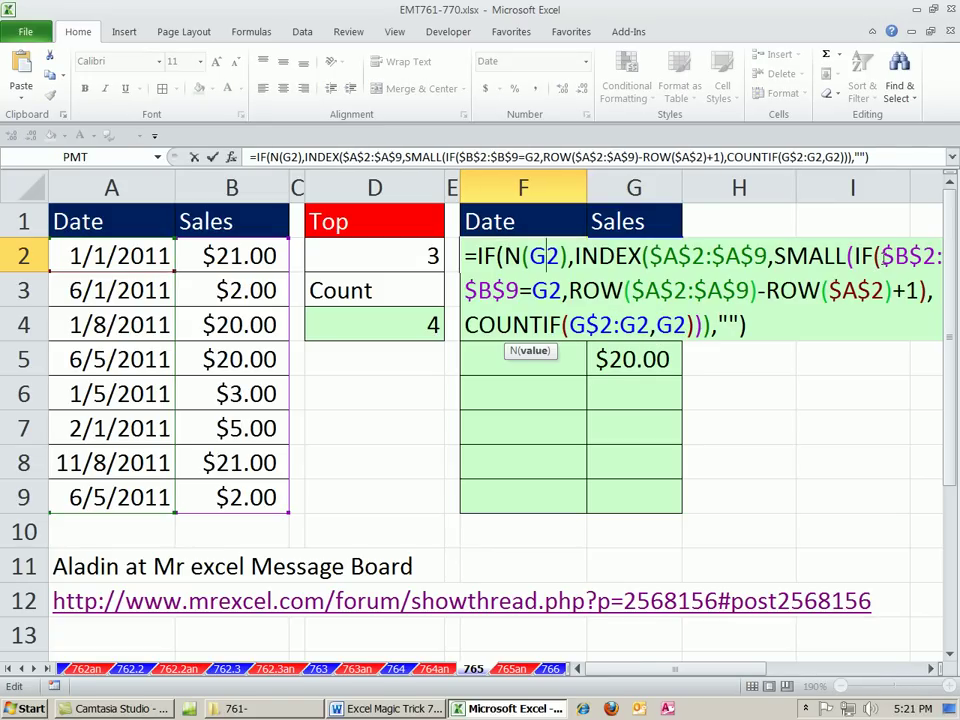
{"action": "left_click", "coordinate": [905, 256]}
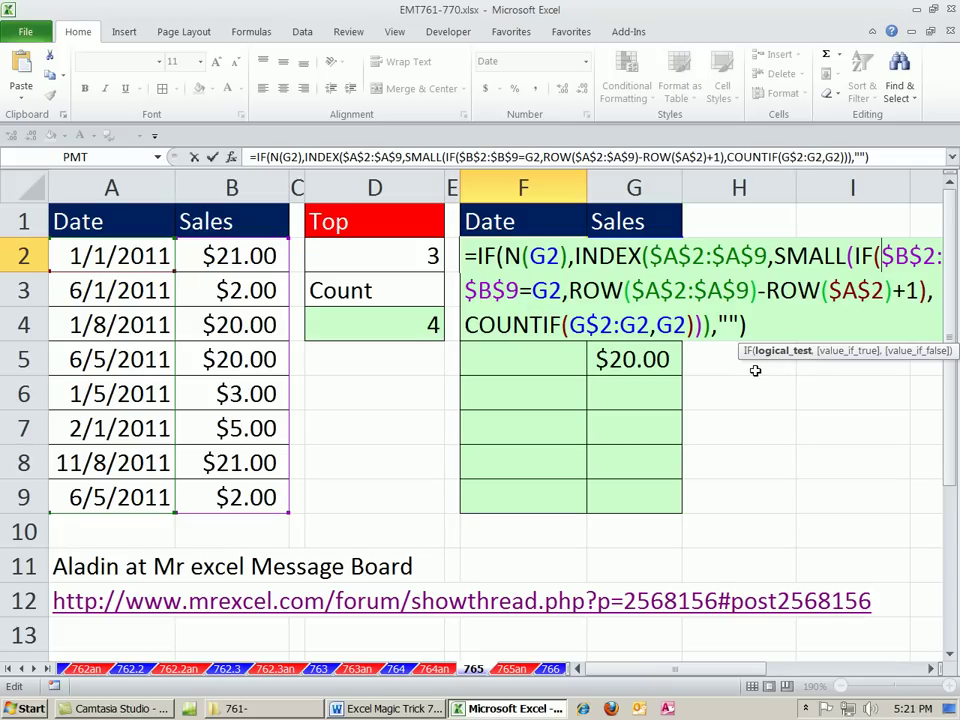
{"action": "key", "text": "ctrl+shift+Return"}
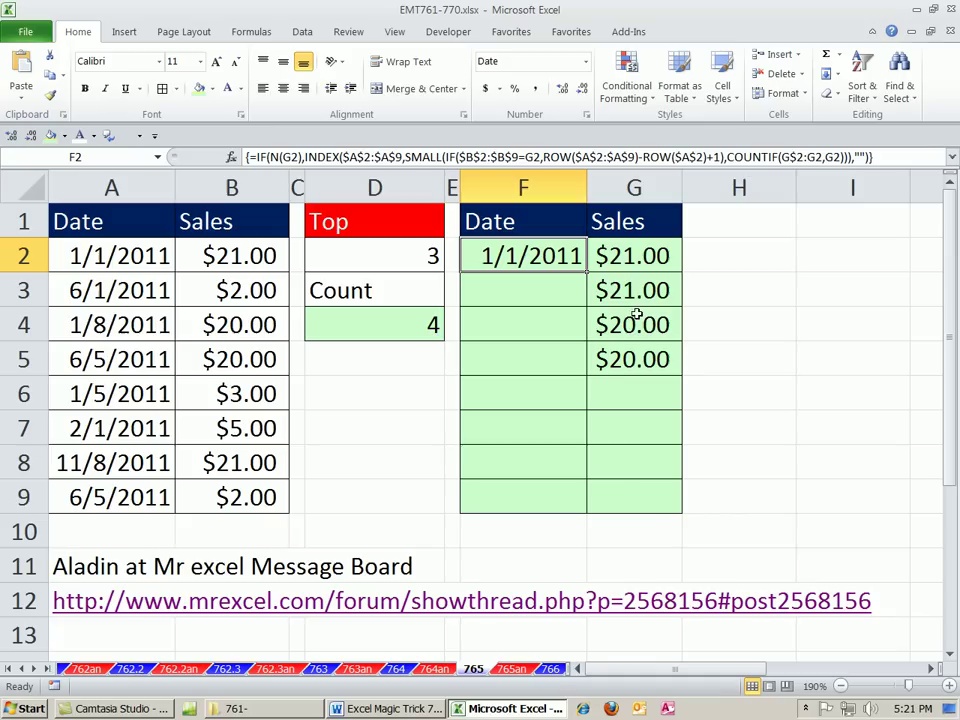
{"action": "double_click", "coordinate": [586, 270]}
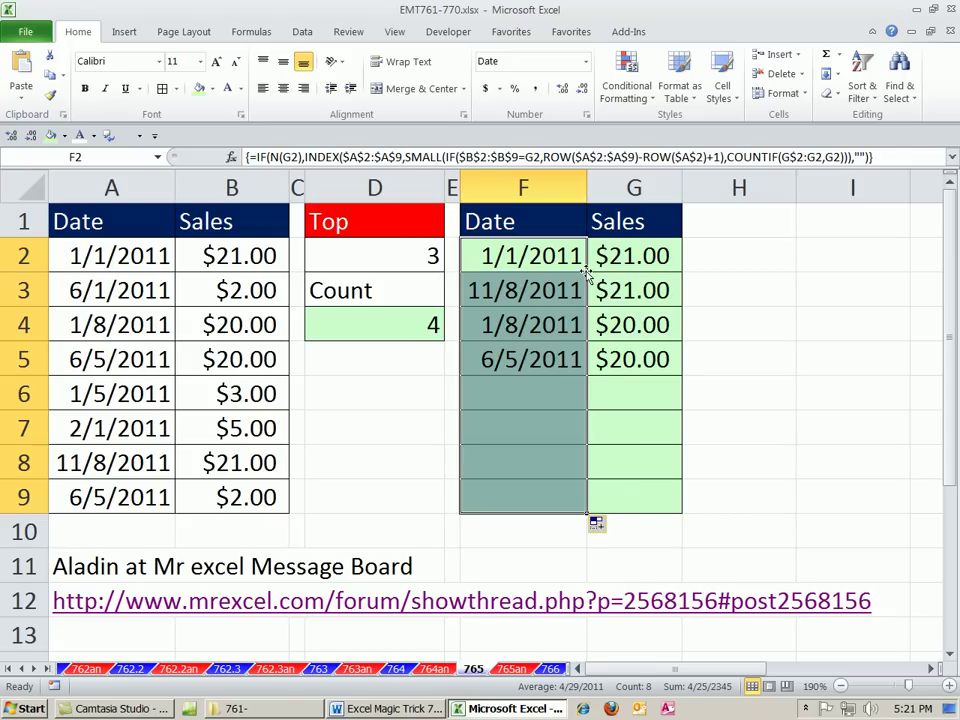
{"action": "left_click", "coordinate": [243, 325]}
Change B3 to 100 and B9 to 21, widening column G so $100.00 fits.
{"action": "left_click", "coordinate": [236, 291]}
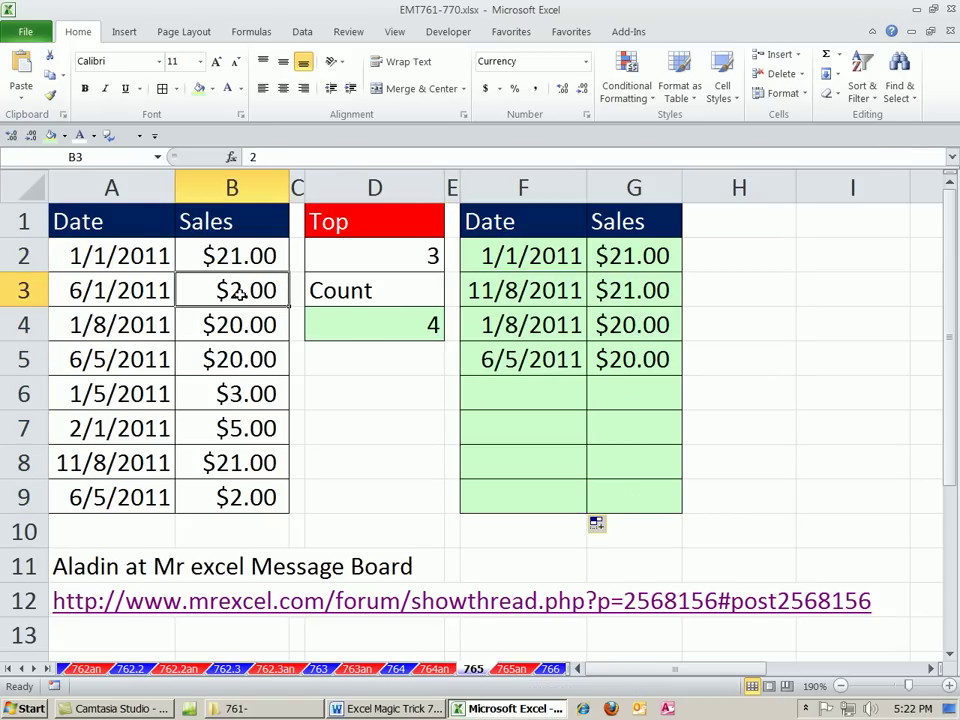
{"action": "type", "text": "100"}
{"action": "key", "text": "ctrl+Return"}
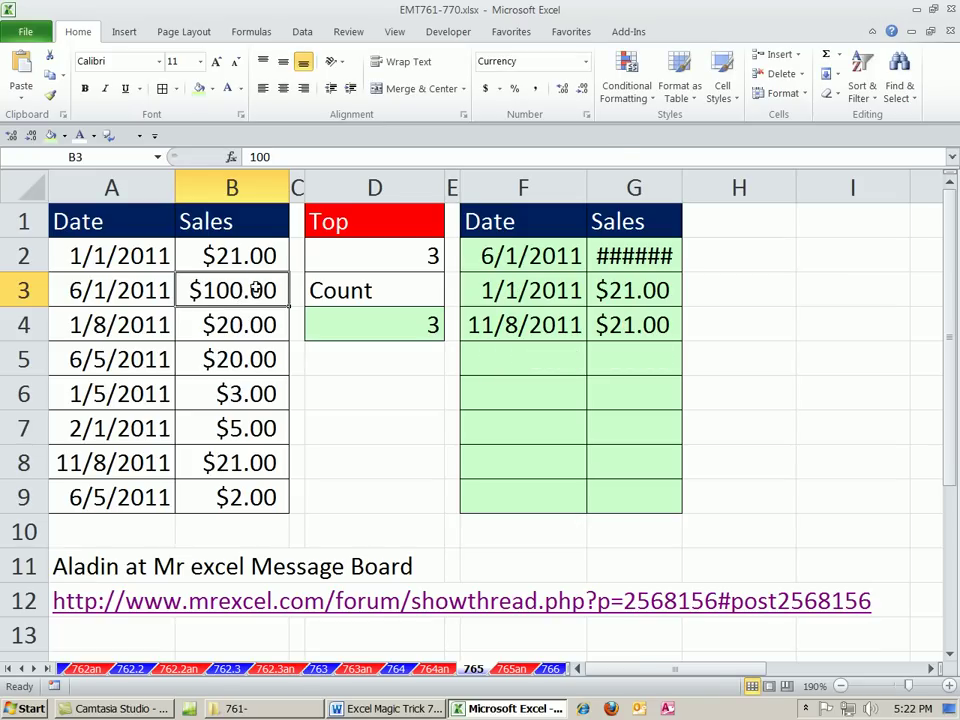
{"action": "left_click_drag", "start_coordinate": [682, 188], "coordinate": [719, 189]}
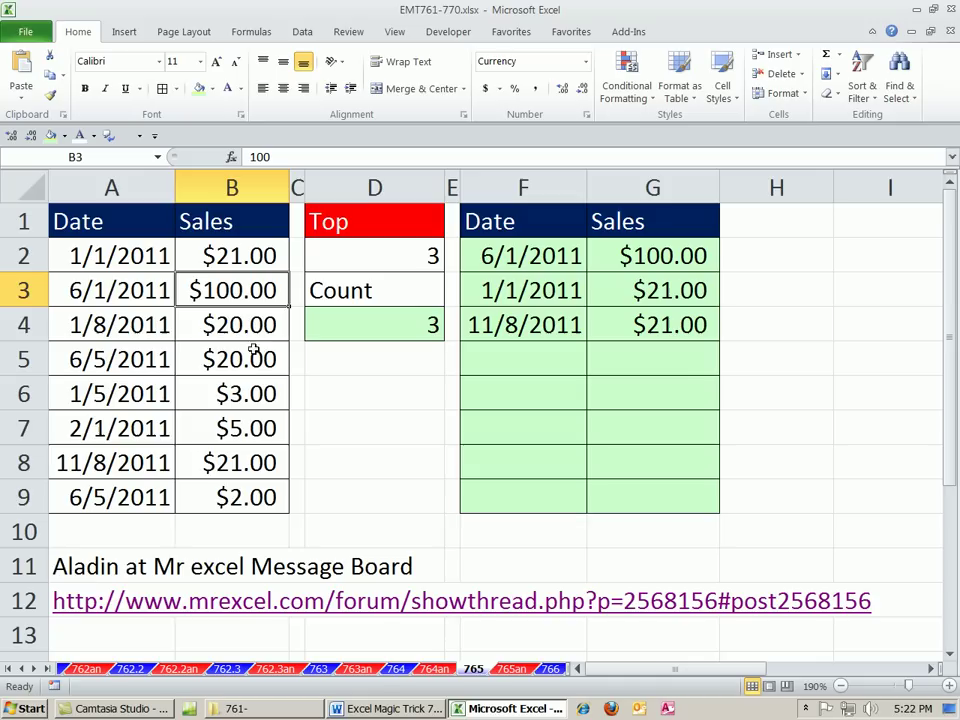
{"action": "left_click", "coordinate": [240, 498]}
{"action": "type", "text": "21"}
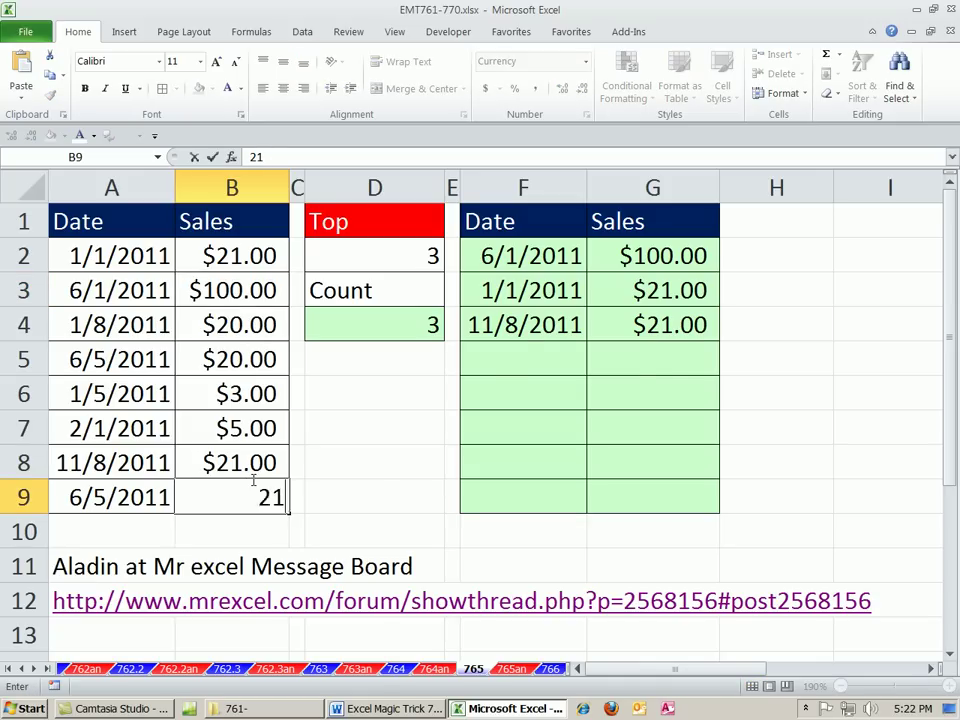
{"action": "key", "text": "ctrl+Return"}
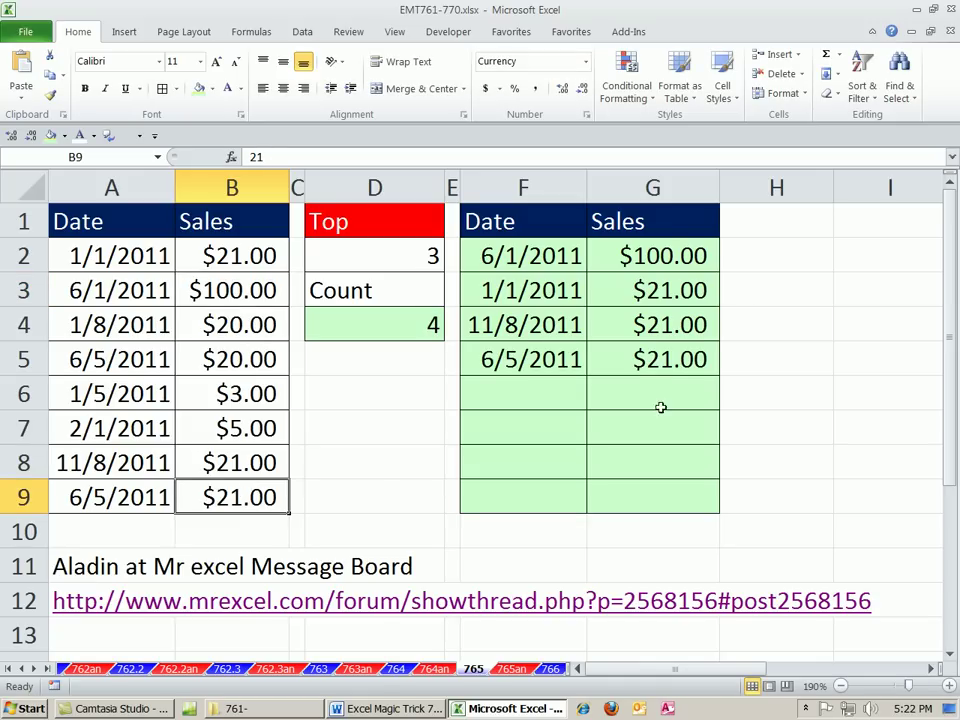
{"action": "left_click", "coordinate": [398, 410]}
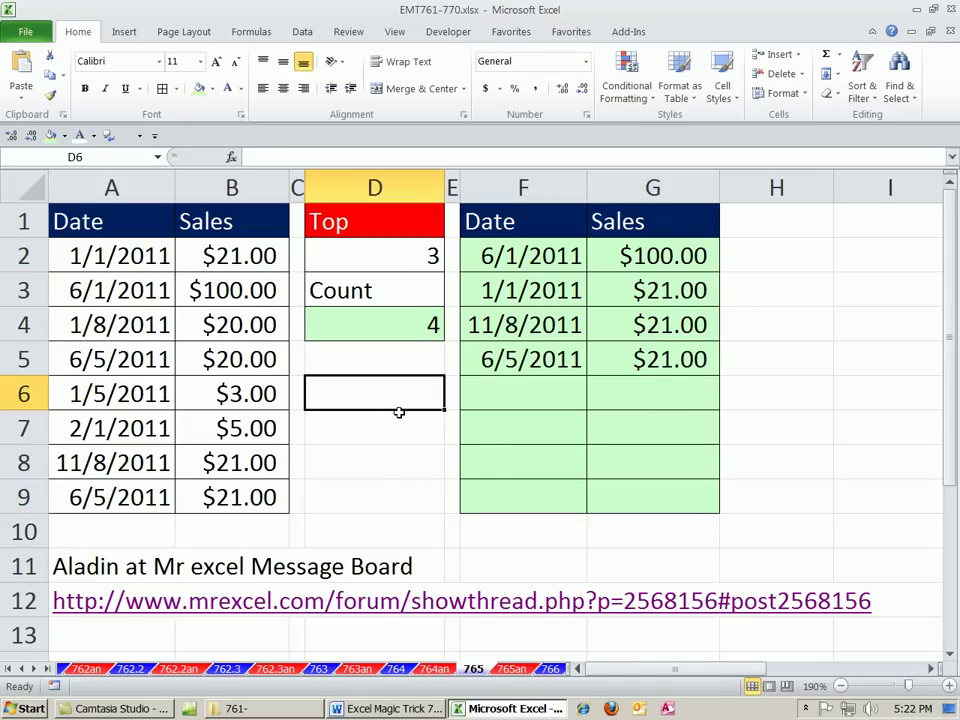